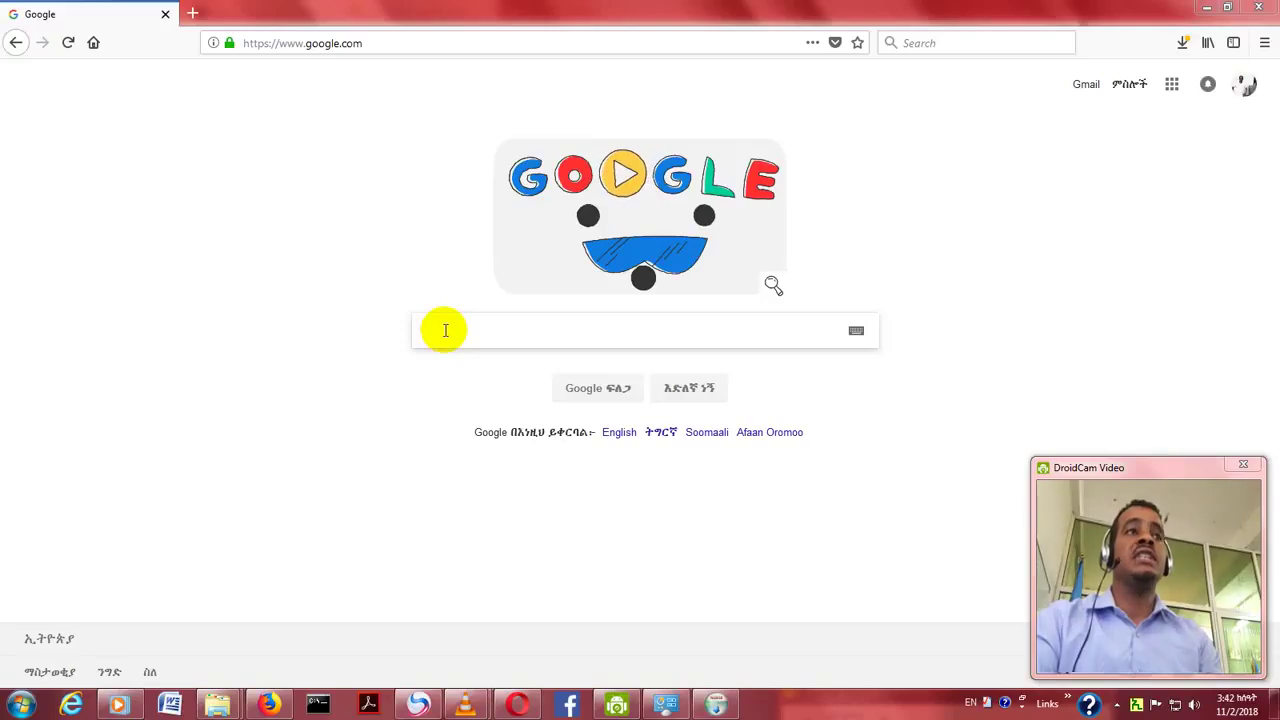
# Search Google for "code block".
pyautogui.click(466, 332)
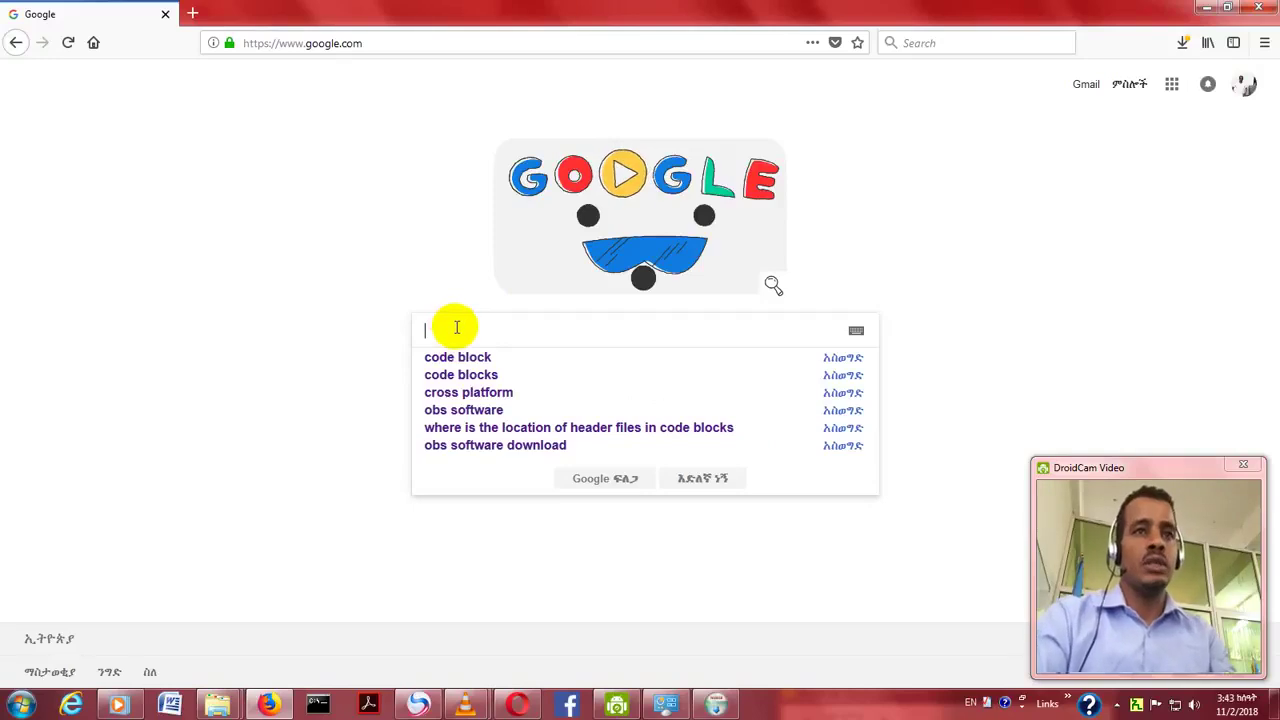
pyautogui.write('code bl')
pyautogui.write('oack')
pyautogui.press('BackSpace')
pyautogui.press('BackSpace')
pyautogui.press('BackSpace')
pyautogui.write('ck')
pyautogui.press('Return')
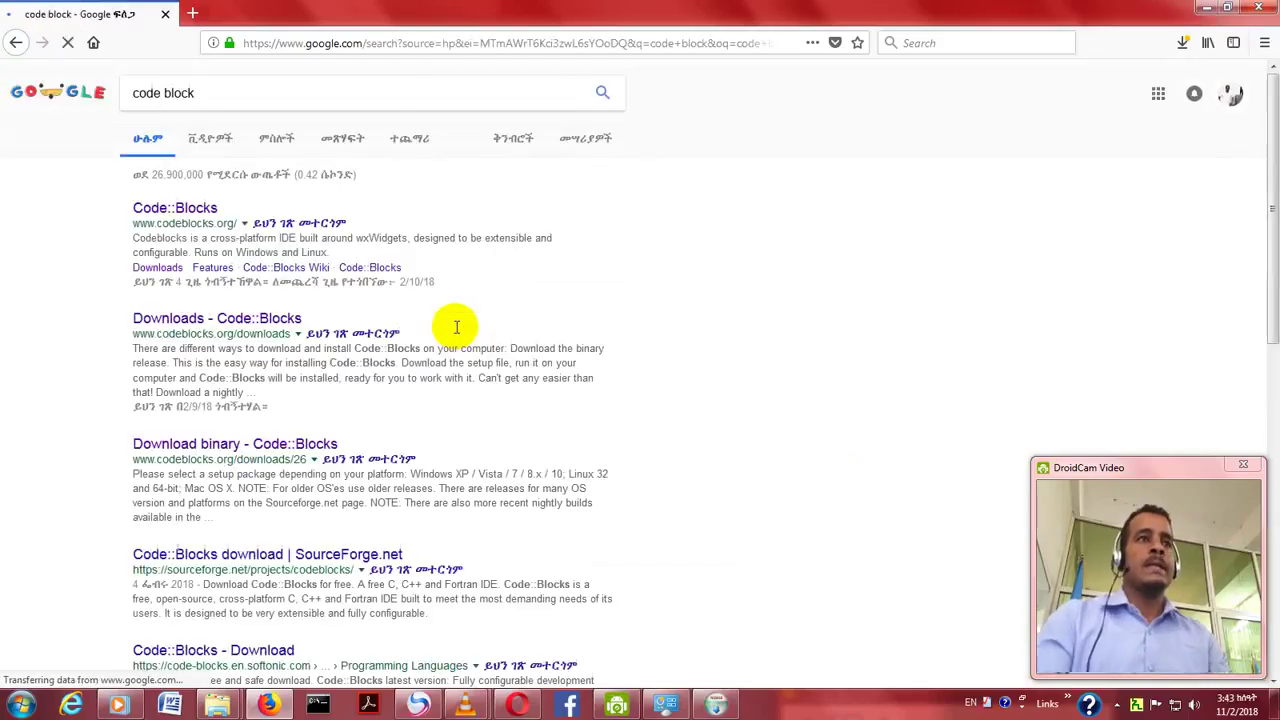
# Open the Code::Blocks website from the search results in a new tab, and its Downloads page in another tab.
pyautogui.rightClick(189, 211)
pyautogui.click(228, 218)
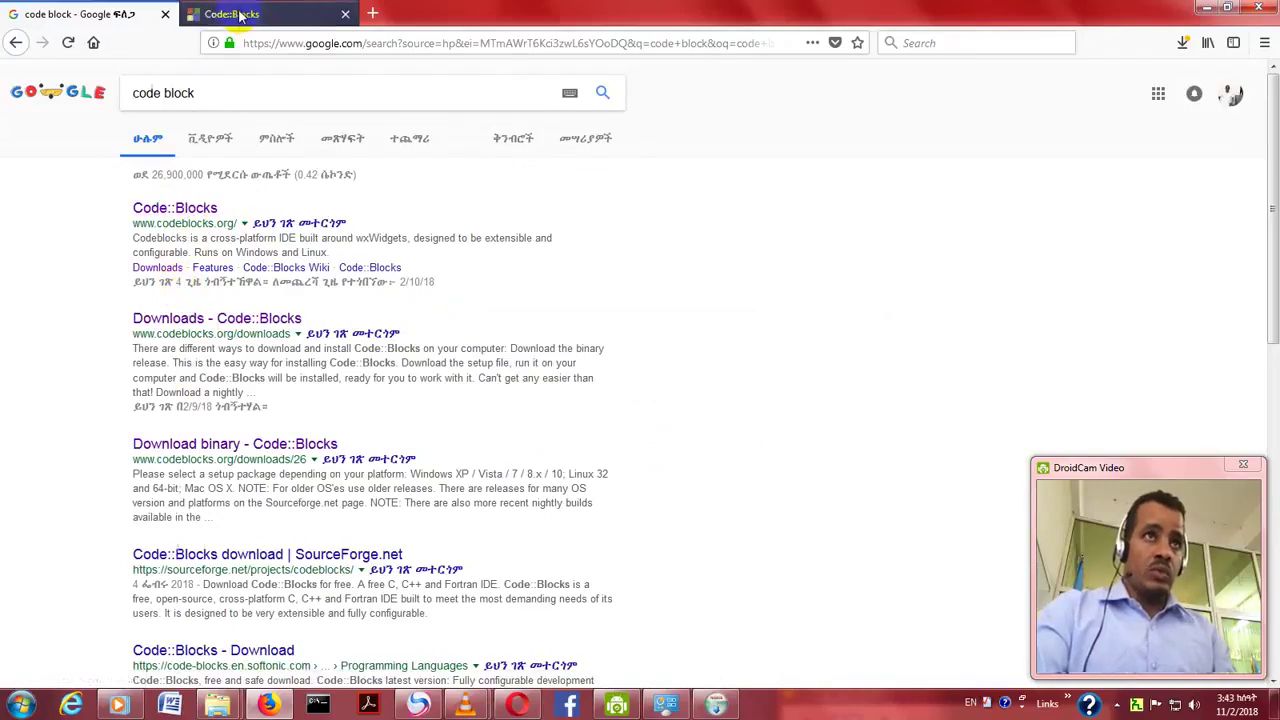
pyautogui.click(240, 15)
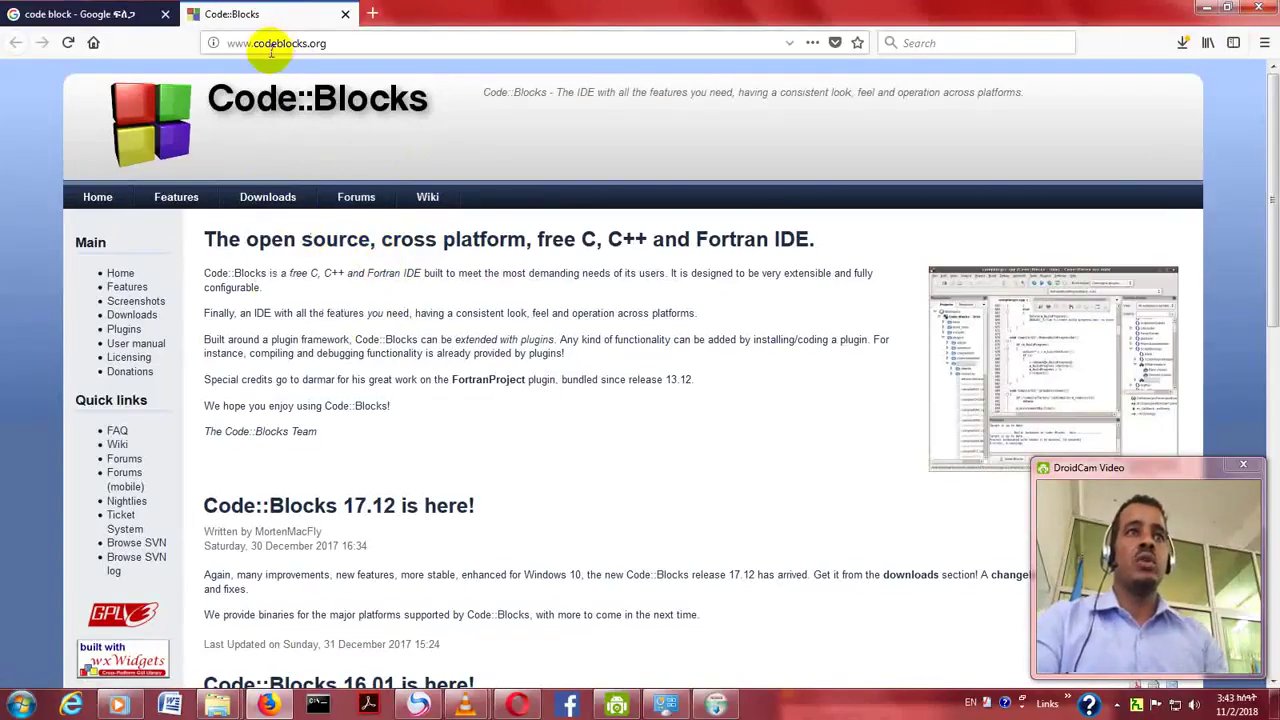
pyautogui.rightClick(273, 197)
pyautogui.click(300, 209)
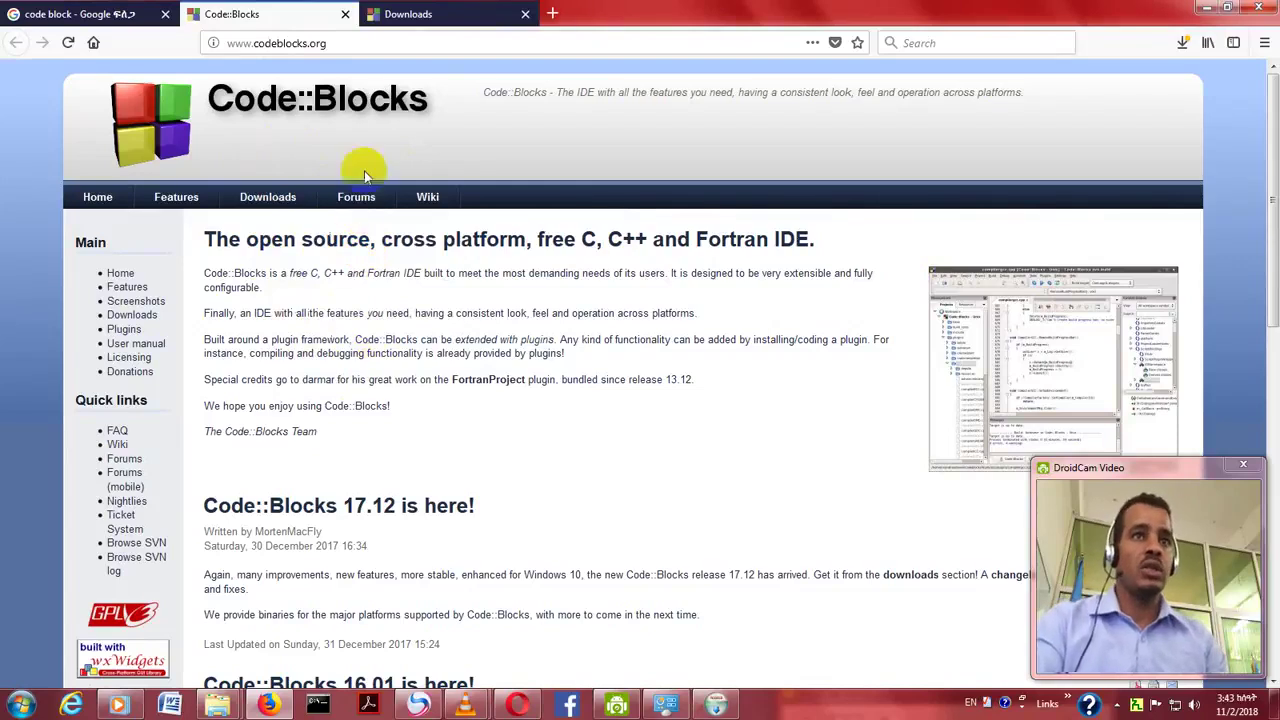
pyautogui.click(410, 16)
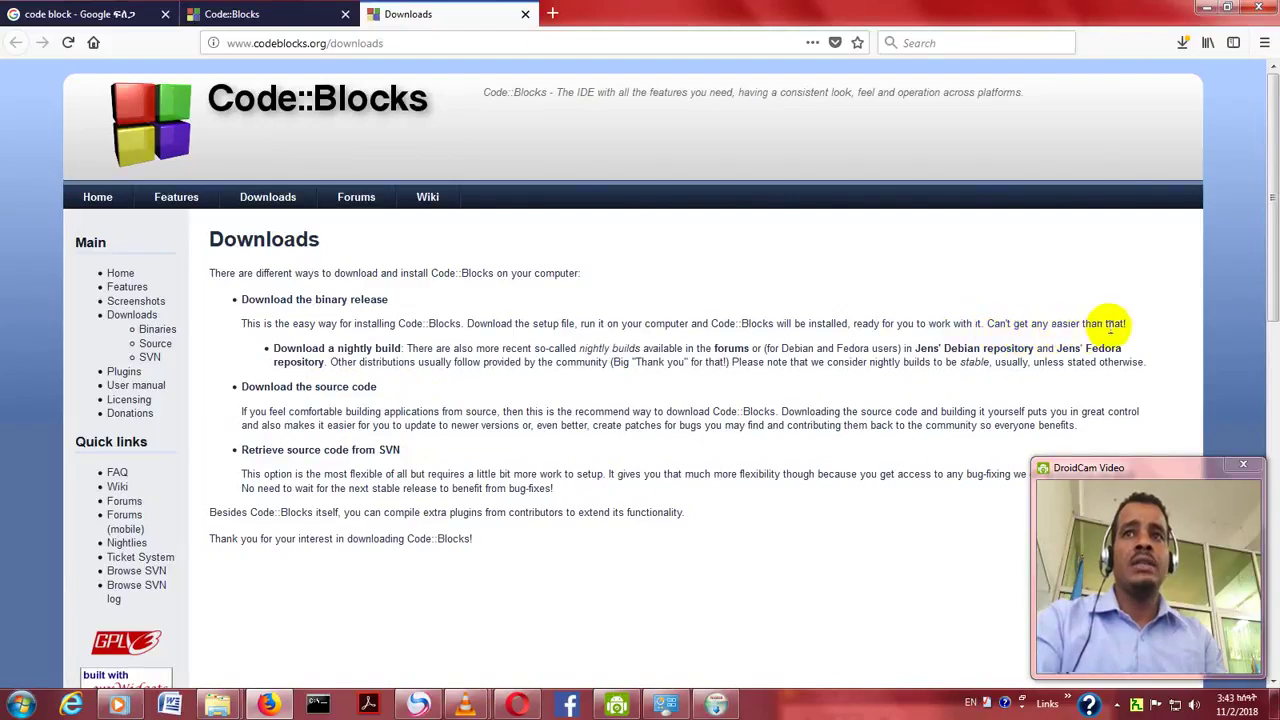
# Open the "Download the binary release" page in a new tab and switch to it.
pyautogui.moveTo(1126, 323); pyautogui.dragTo(1005, 326)
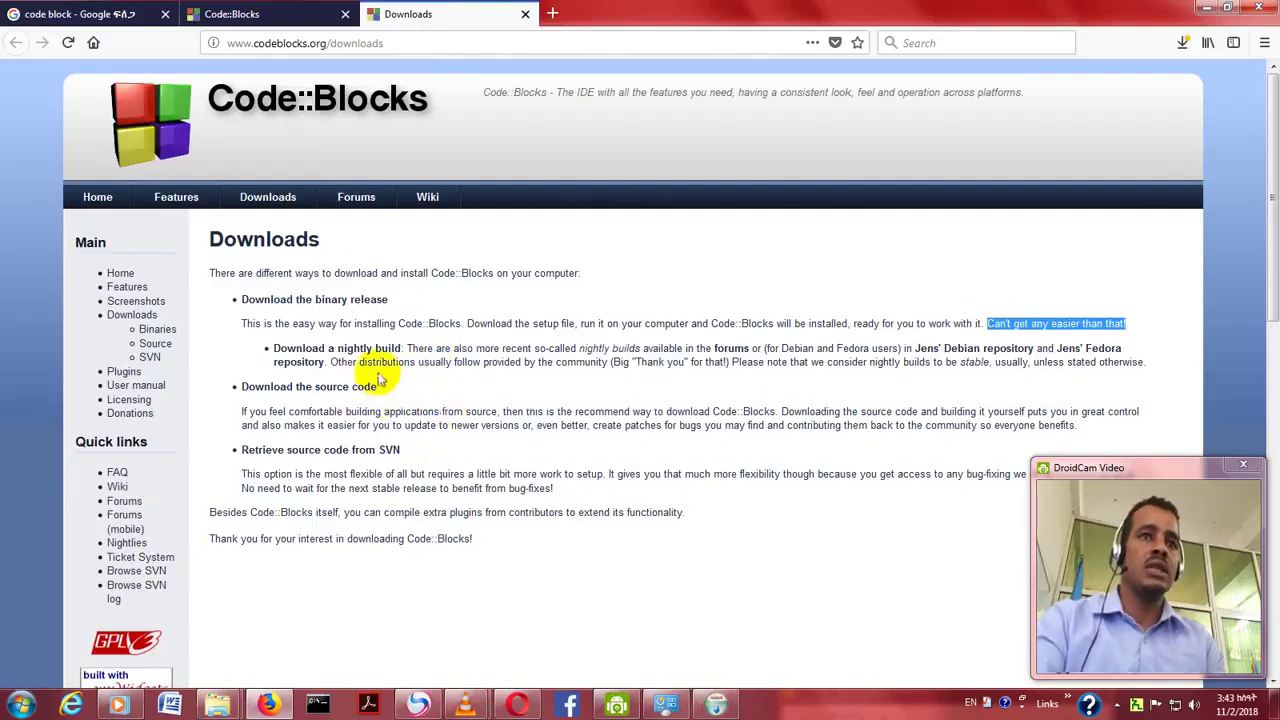
pyautogui.rightClick(357, 307)
pyautogui.click(437, 308)
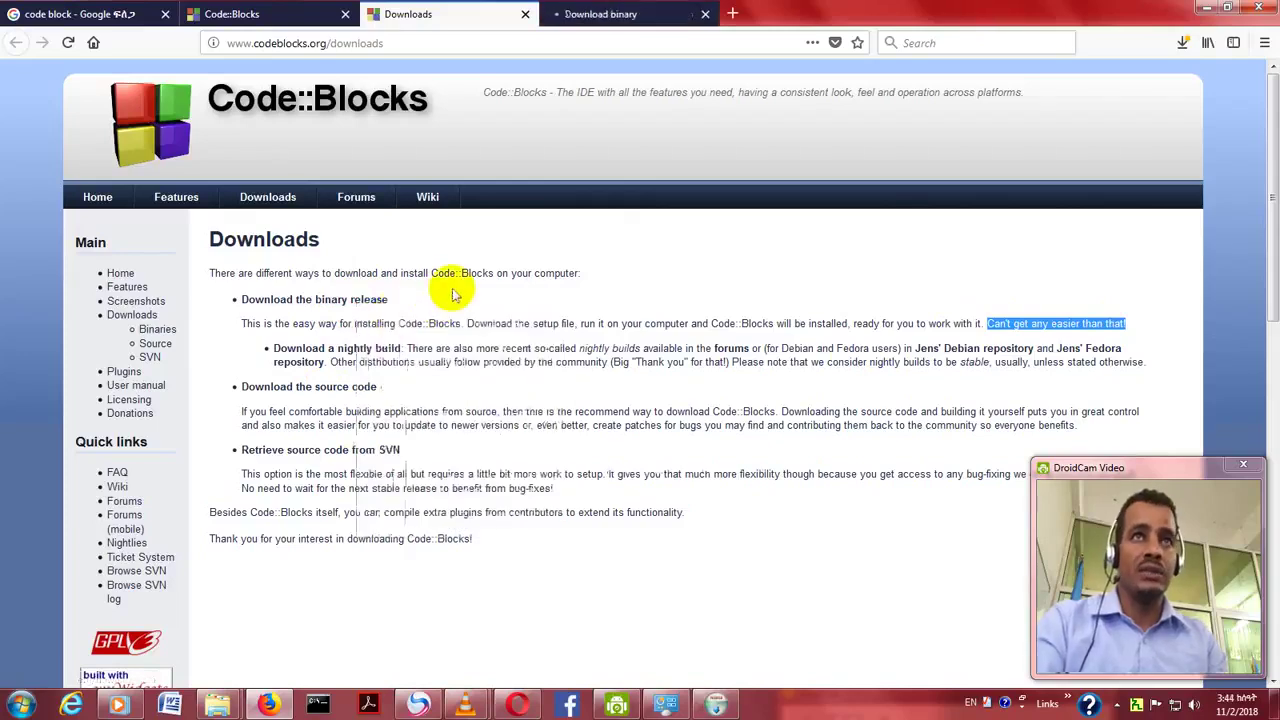
pyautogui.click(600, 14)
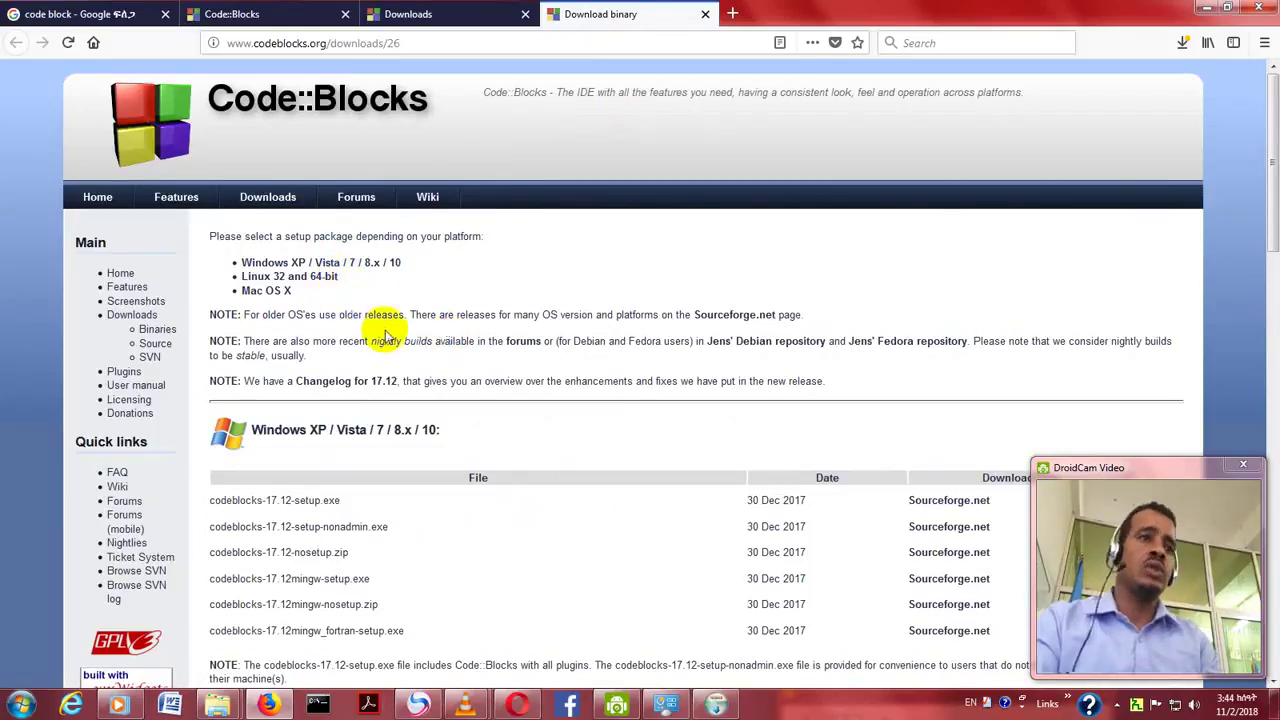
# Open the Sourceforge.net download for codeblocks-17.12mingw-setup.exe from the Windows files in a new tab.
pyautogui.scroll(-3, 385, 337)
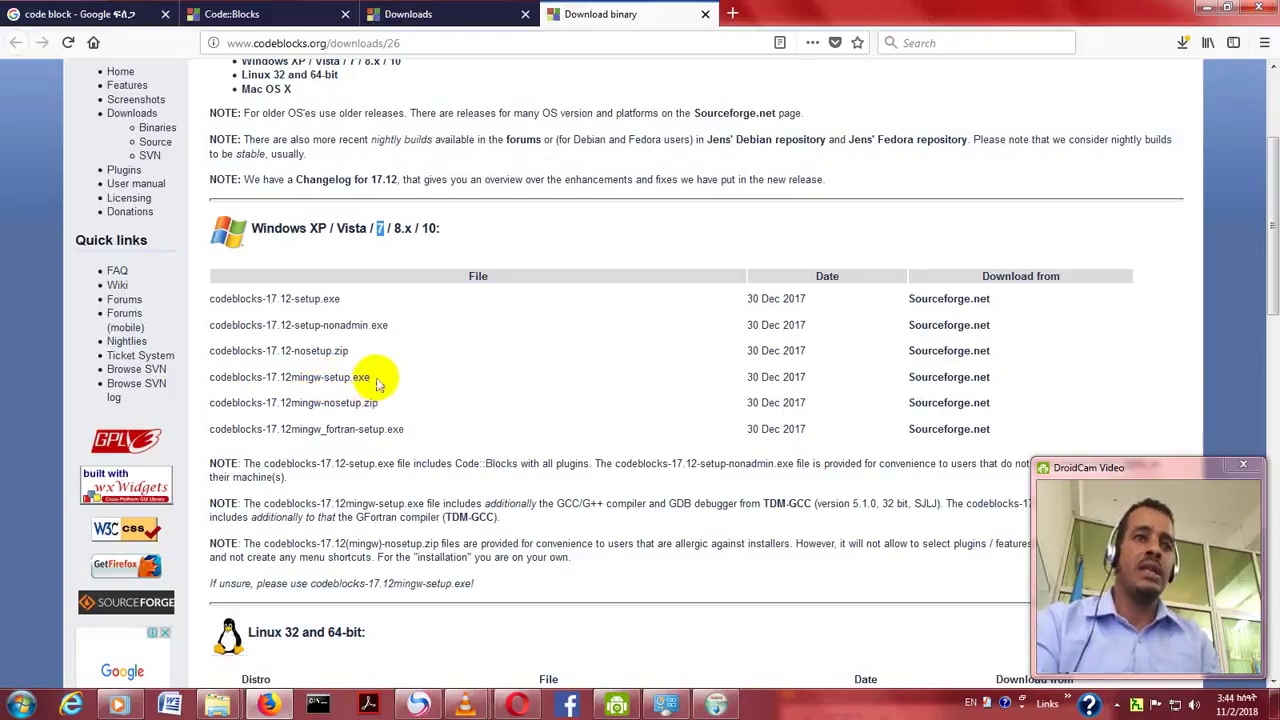
pyautogui.moveTo(368, 377); pyautogui.dragTo(230, 376)
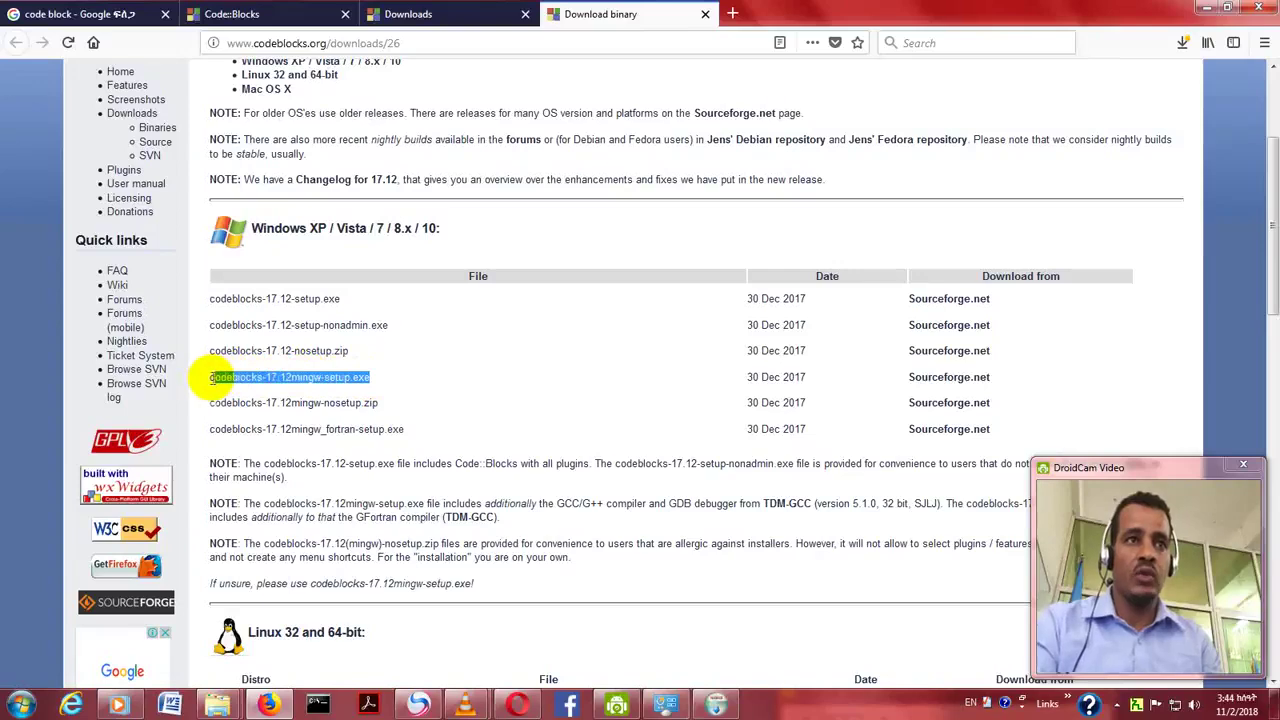
pyautogui.click(423, 375)
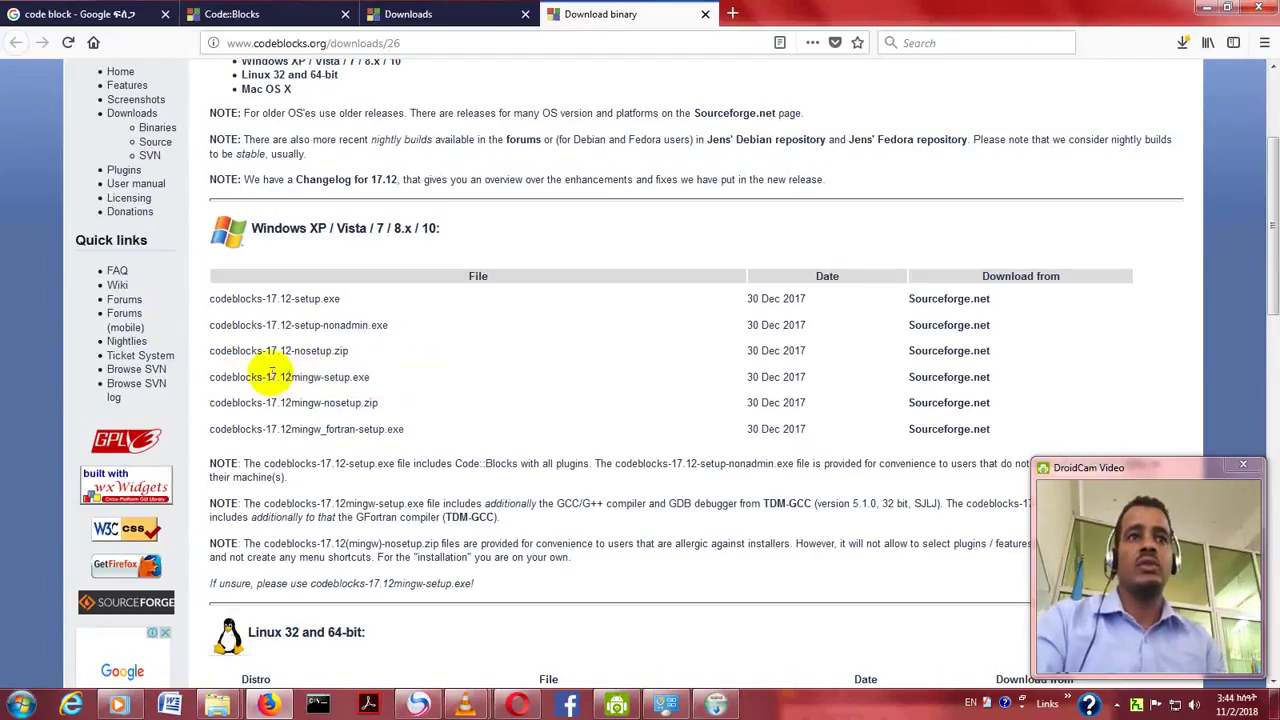
pyautogui.rightClick(957, 383)
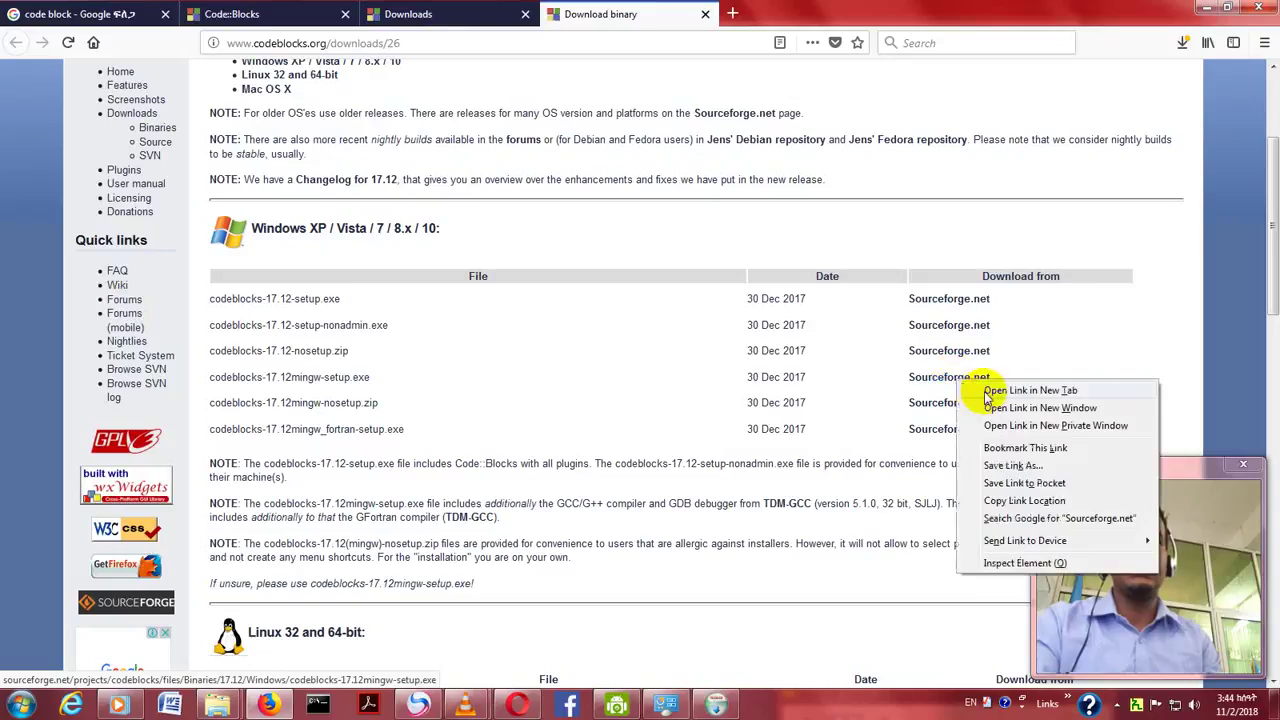
pyautogui.click(985, 389)
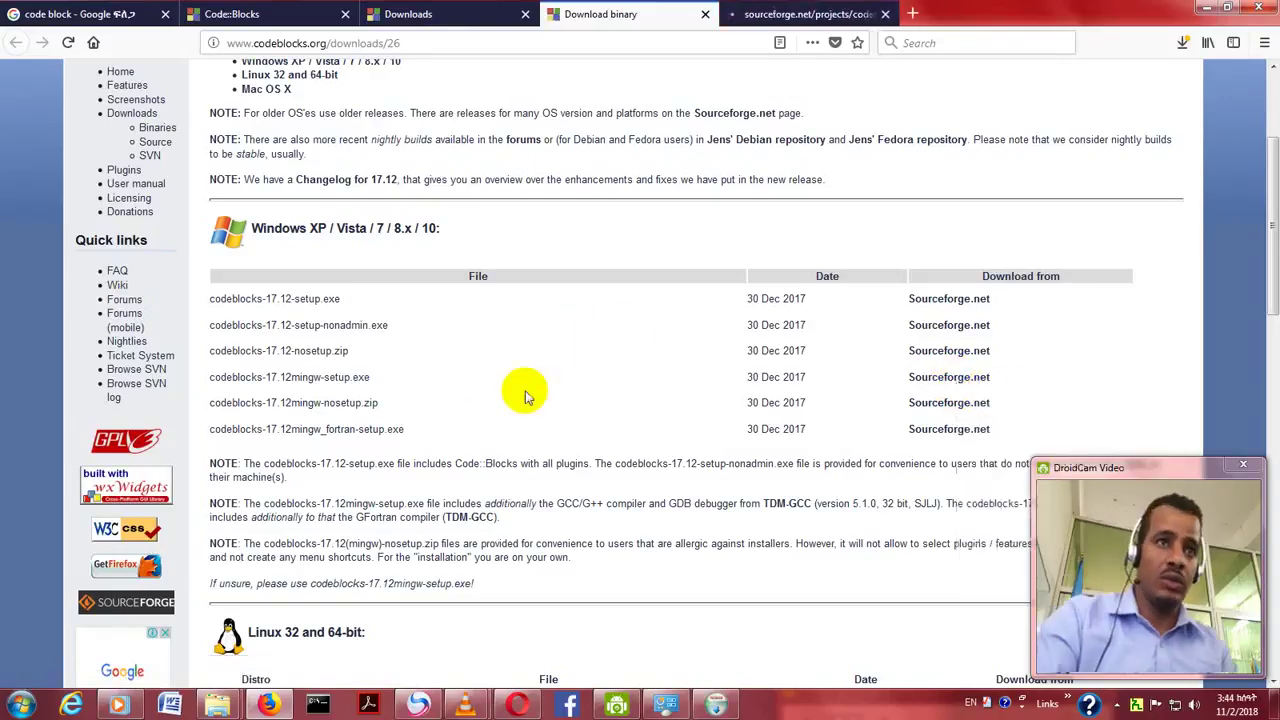
pyautogui.click(777, 19)
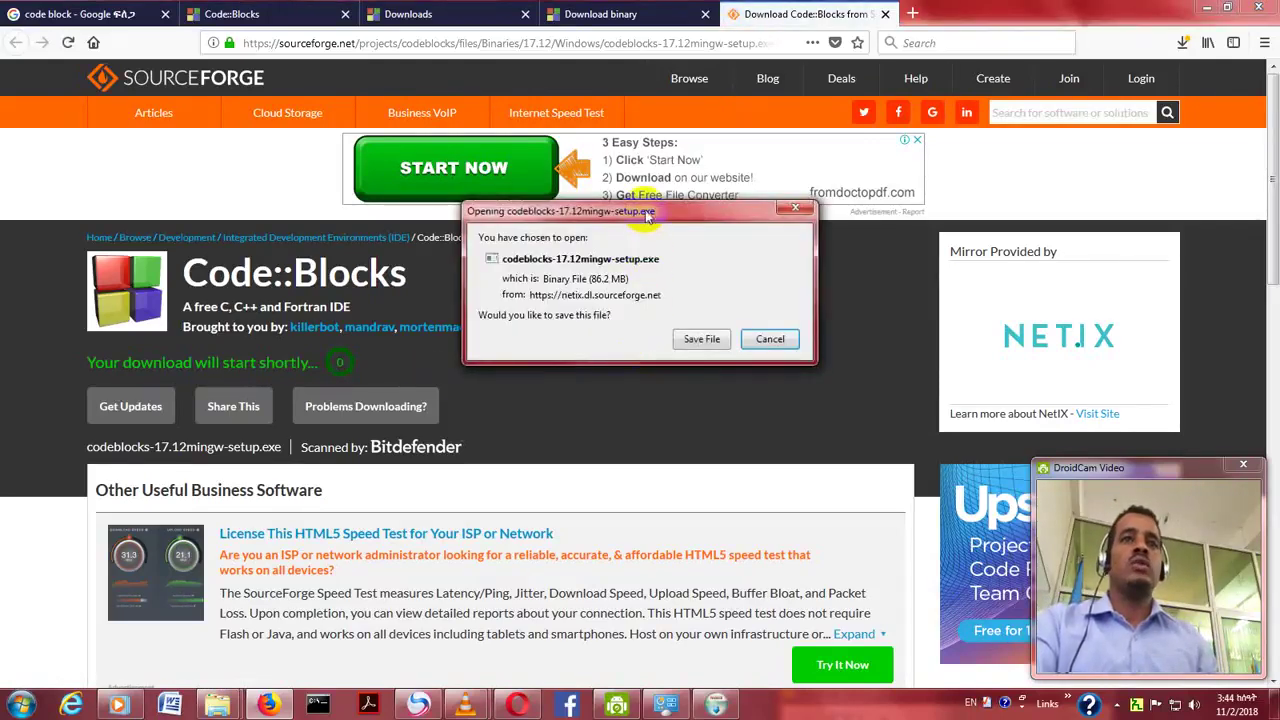
# Try to save codeblocks-17.12mingw-setup.exe from the SourceForge download prompt.
pyautogui.moveTo(647, 214); pyautogui.dragTo(617, 209)
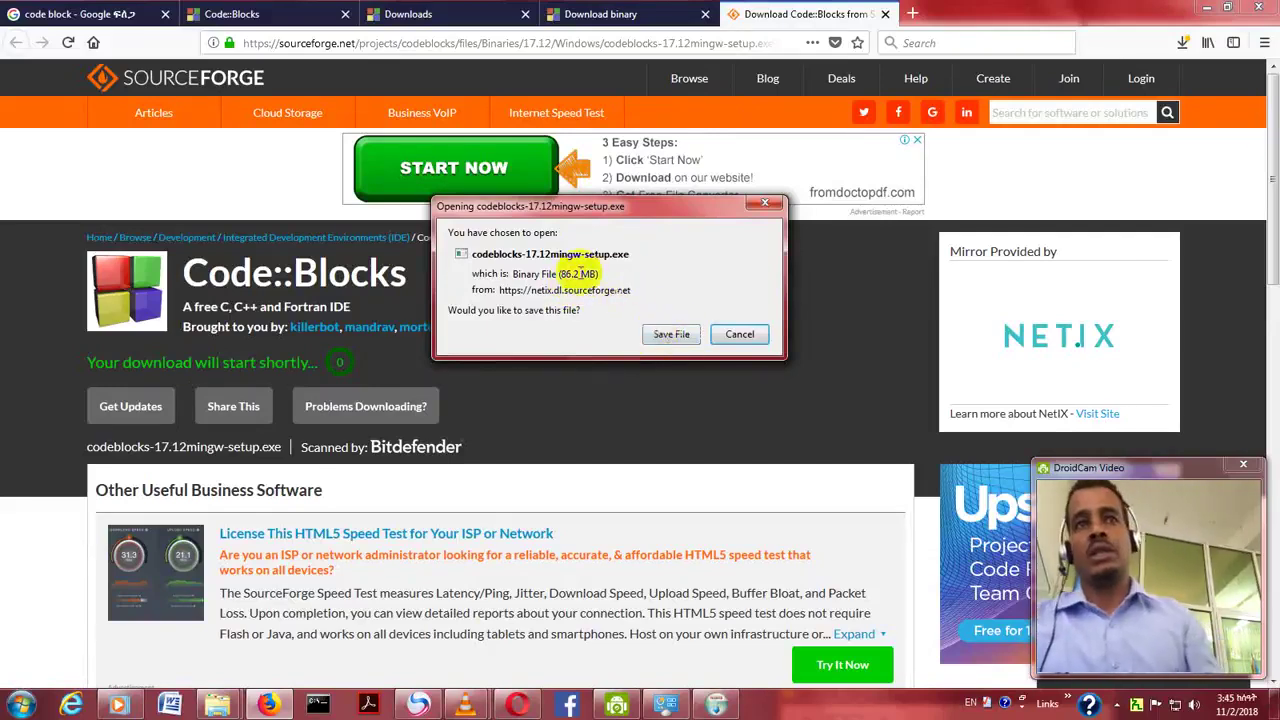
pyautogui.click(671, 334)
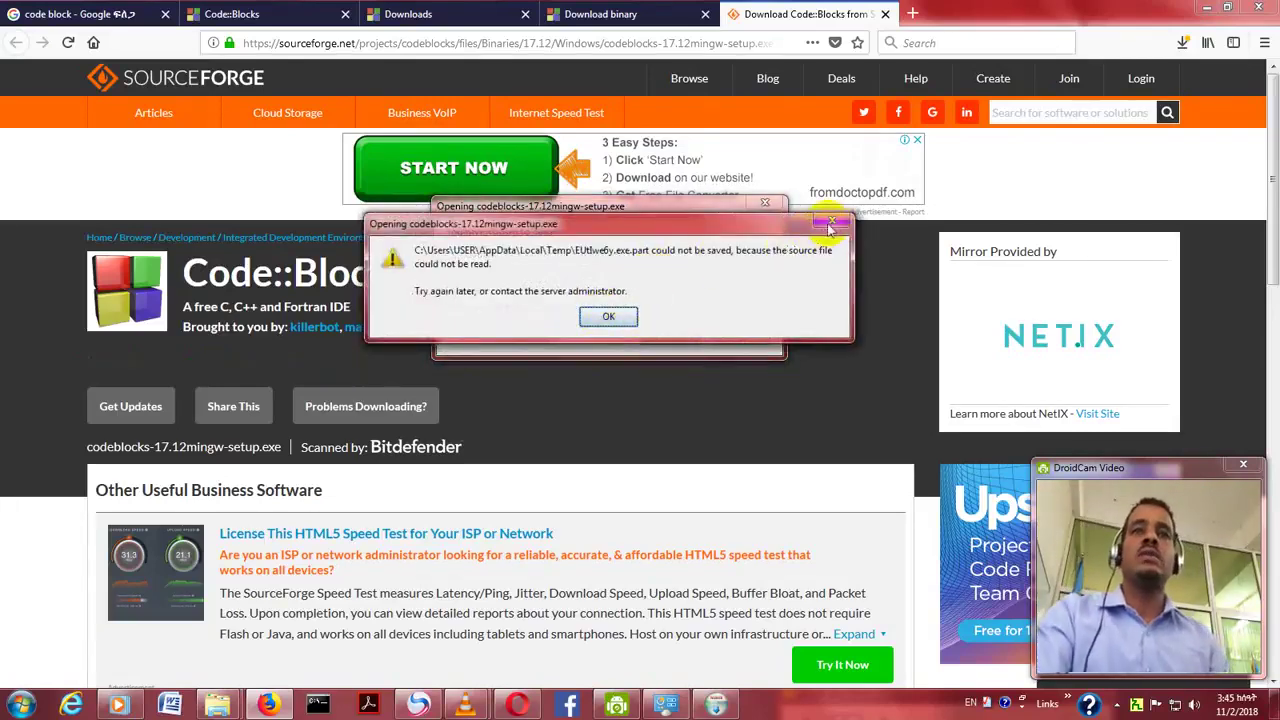
pyautogui.click(832, 224)
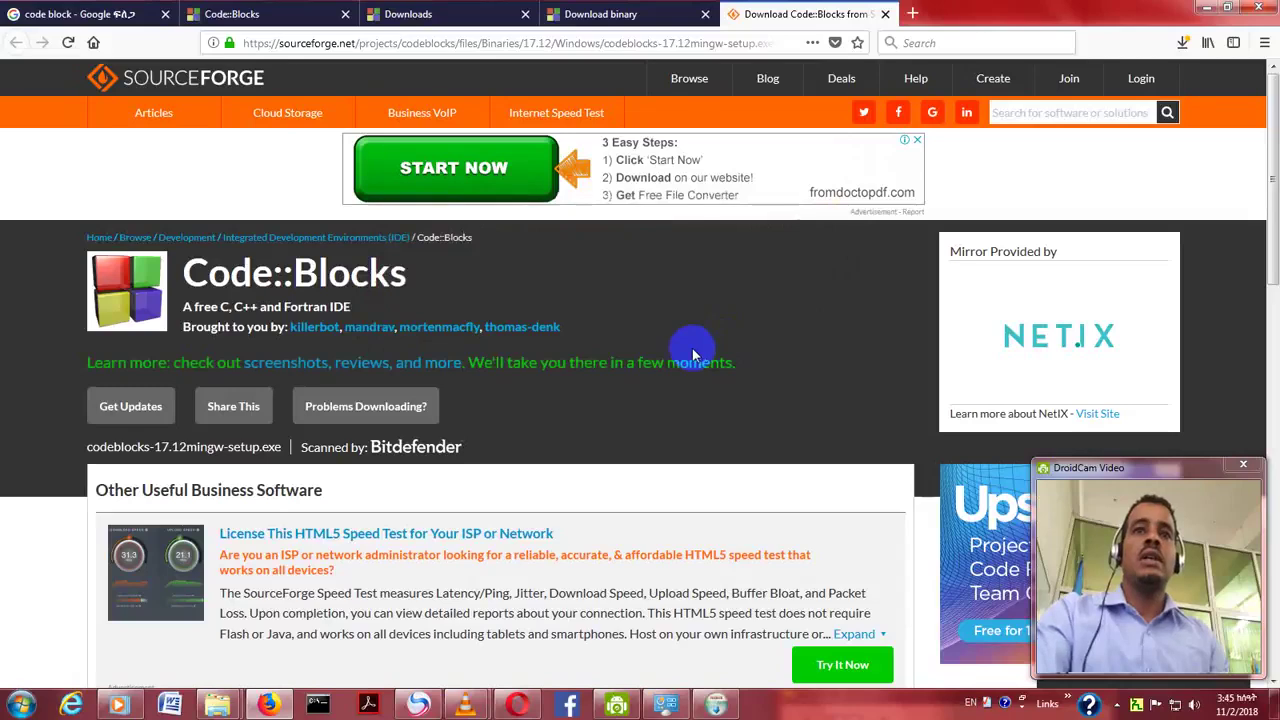
# Download codeblocks-17.12mingw-setup.exe again from its Sourceforge.net link, saving the file, and check the download progress.
pyautogui.click(620, 14)
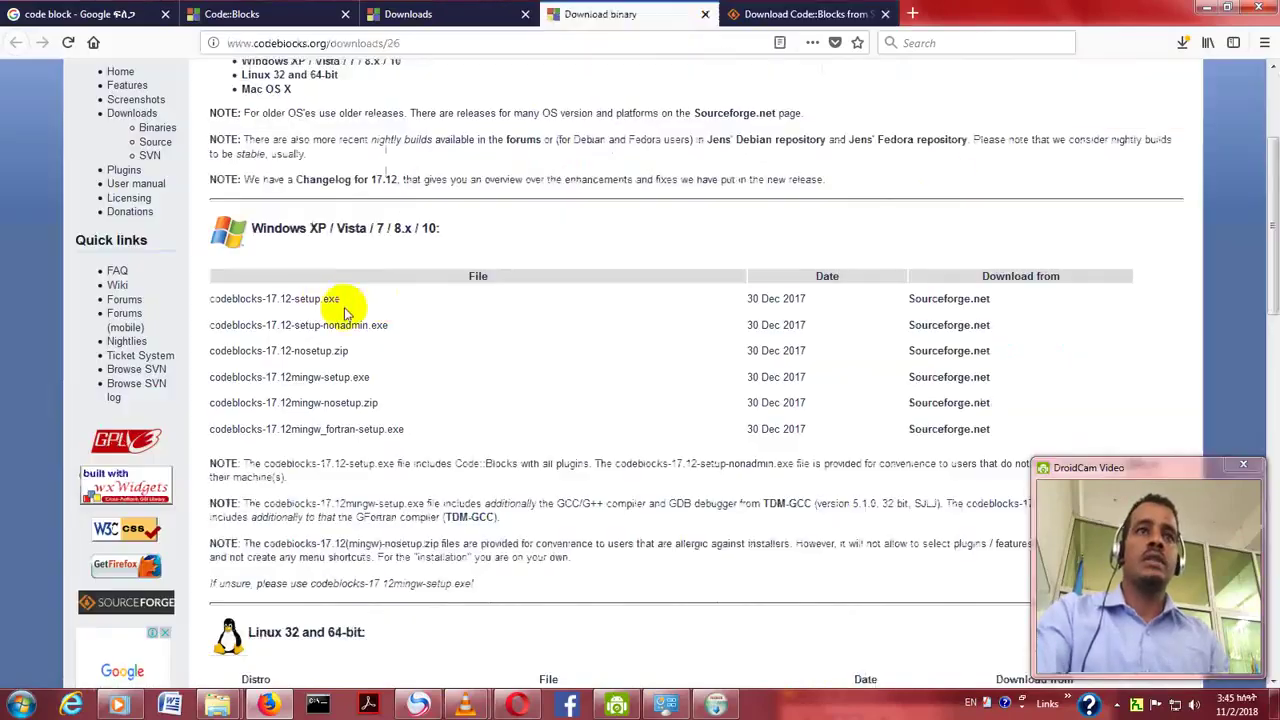
pyautogui.rightClick(948, 383)
pyautogui.click(985, 390)
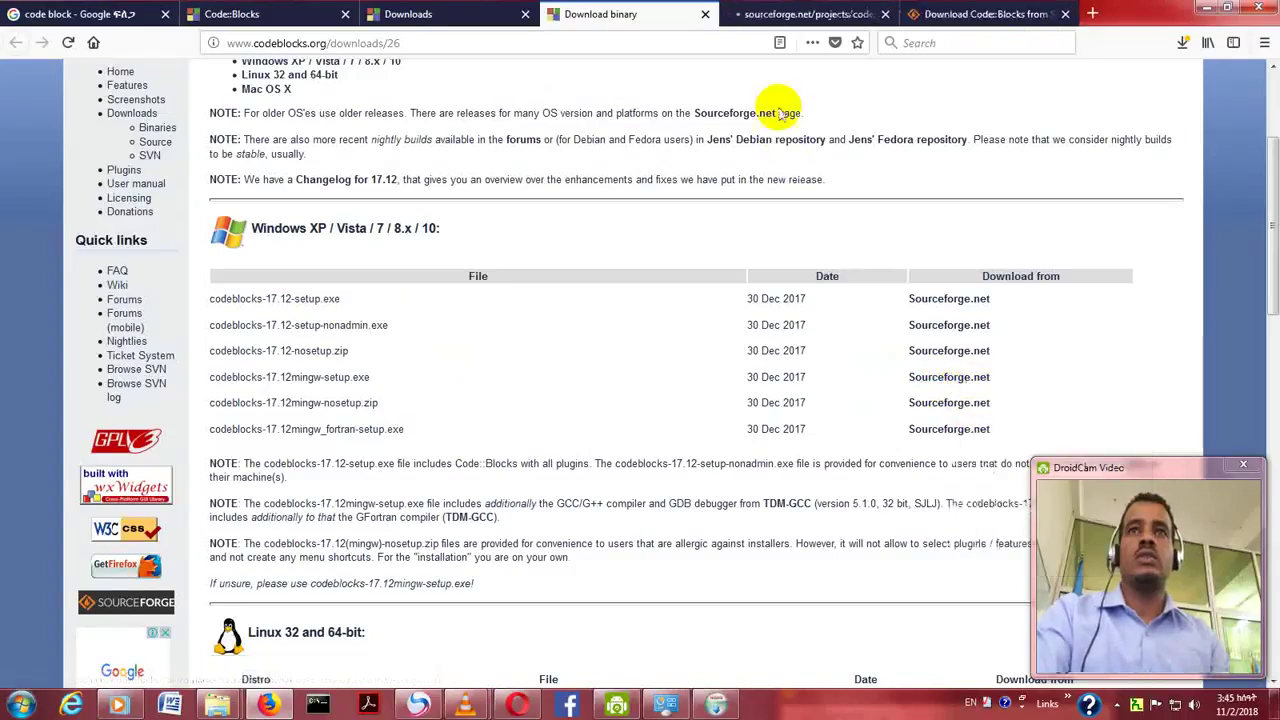
pyautogui.click(793, 16)
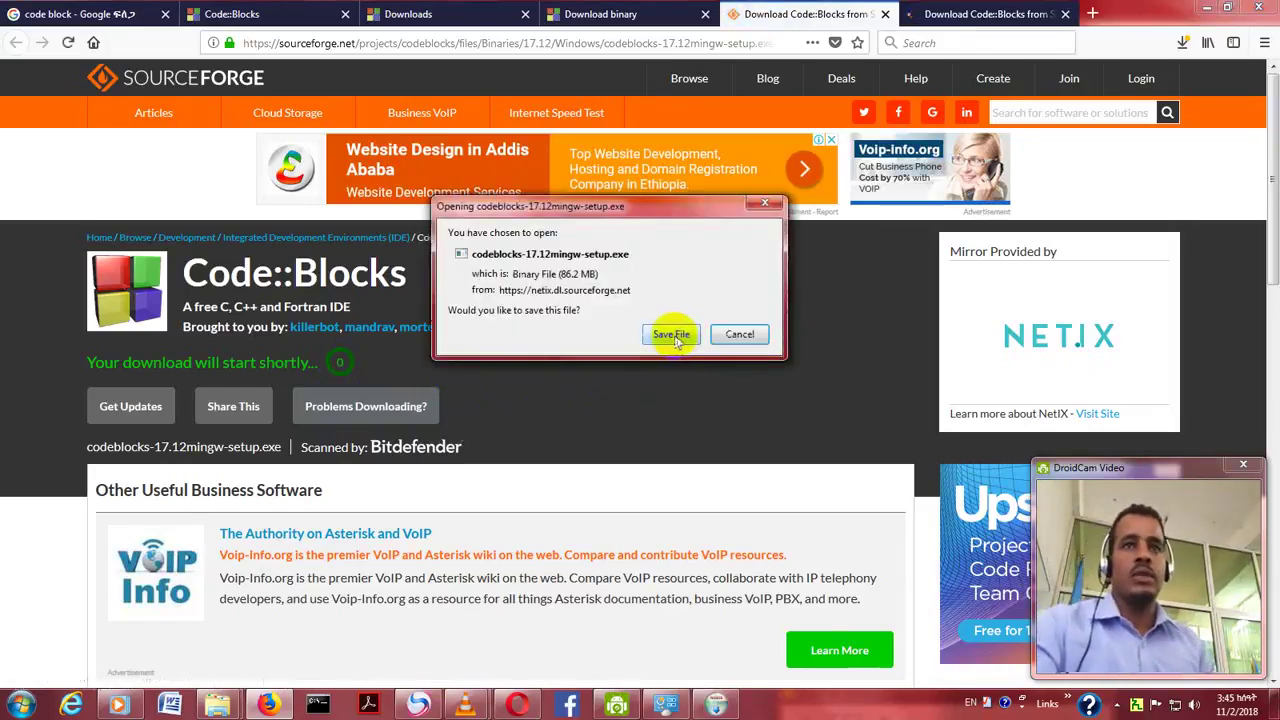
pyautogui.click(676, 338)
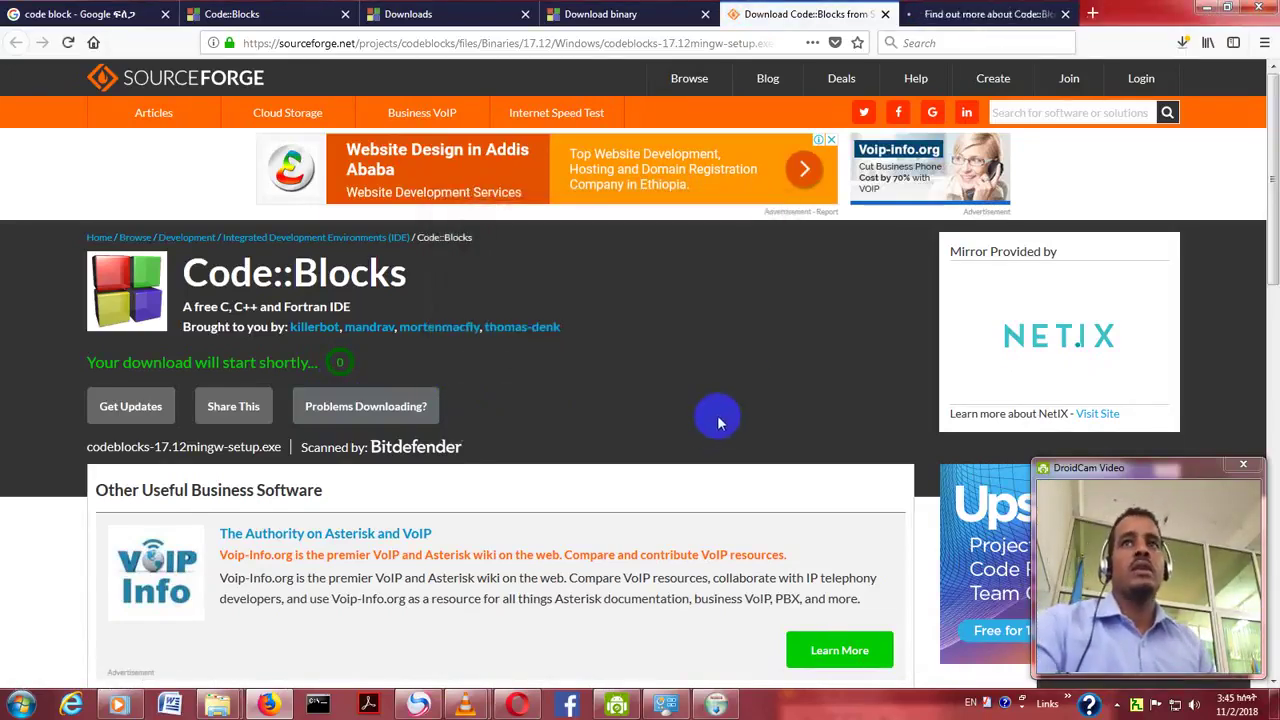
pyautogui.click(1181, 42)
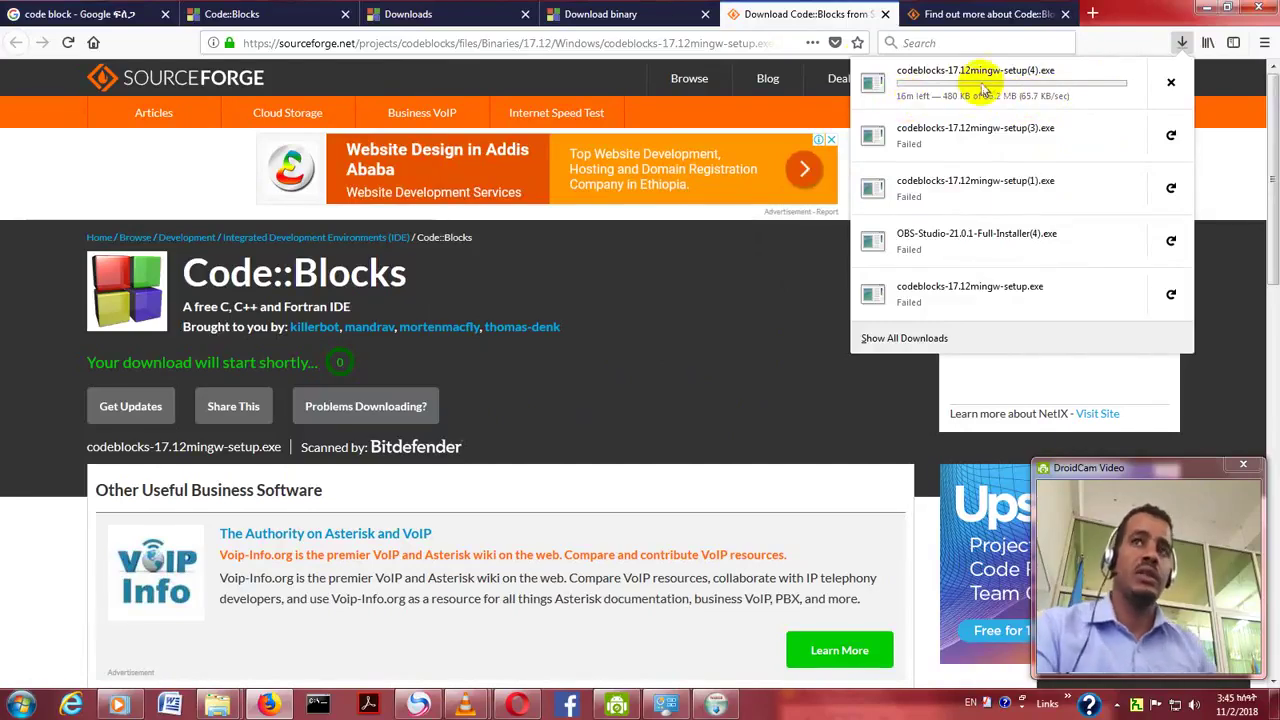
pyautogui.click(1183, 43)
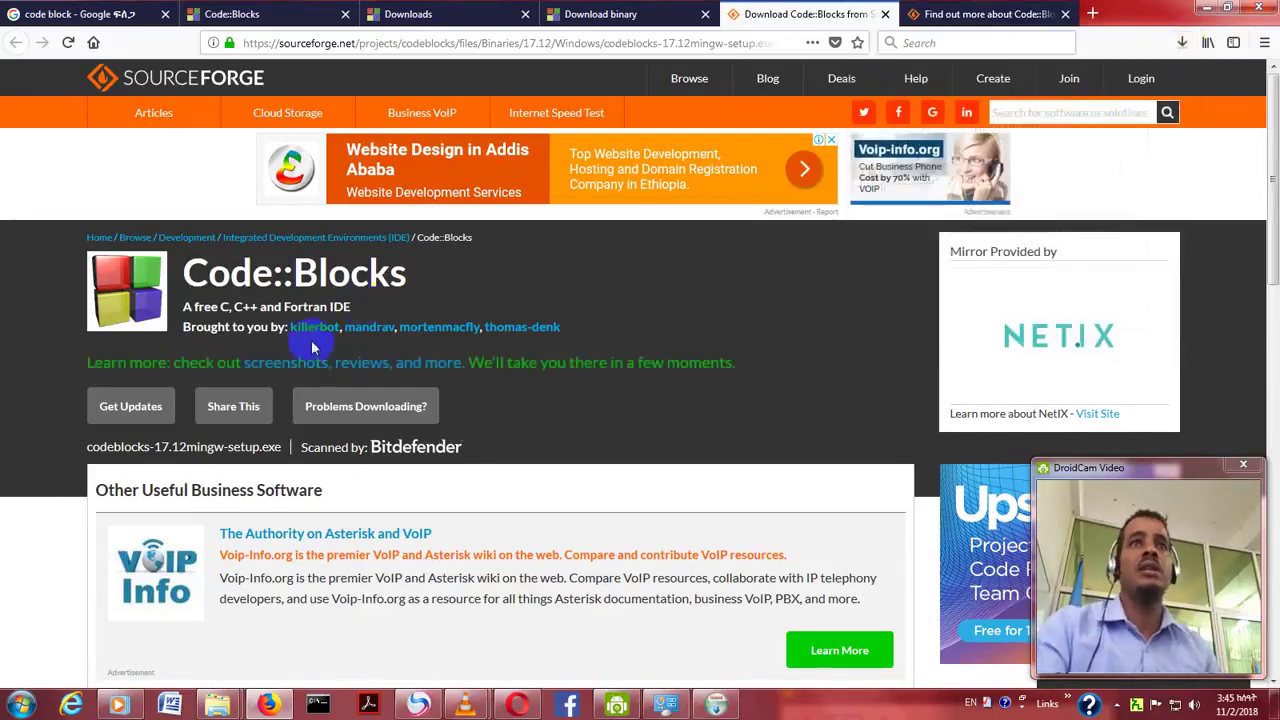
# Switch to the softwsres folder on drive D in Windows Explorer and run the codeblocks-17.12mingw-setup(2) installer.
pyautogui.moveTo(228, 705)
pyautogui.click(134, 634)
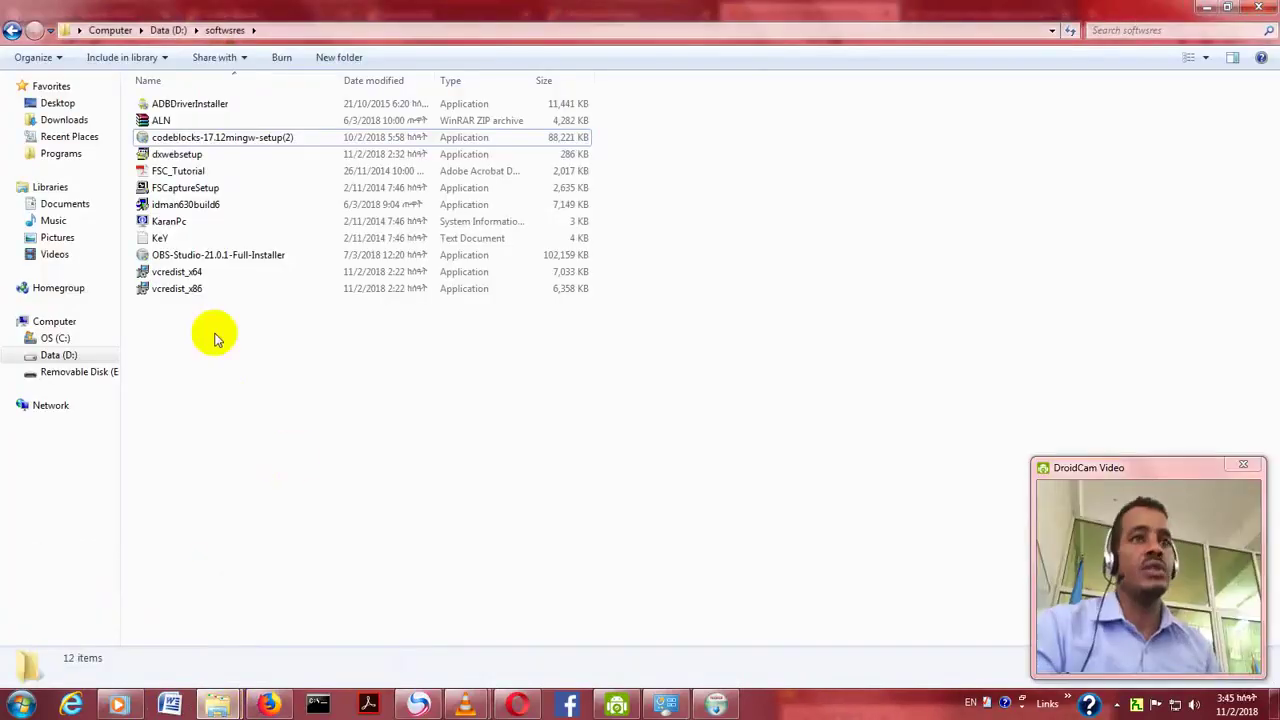
pyautogui.doubleClick(228, 142)
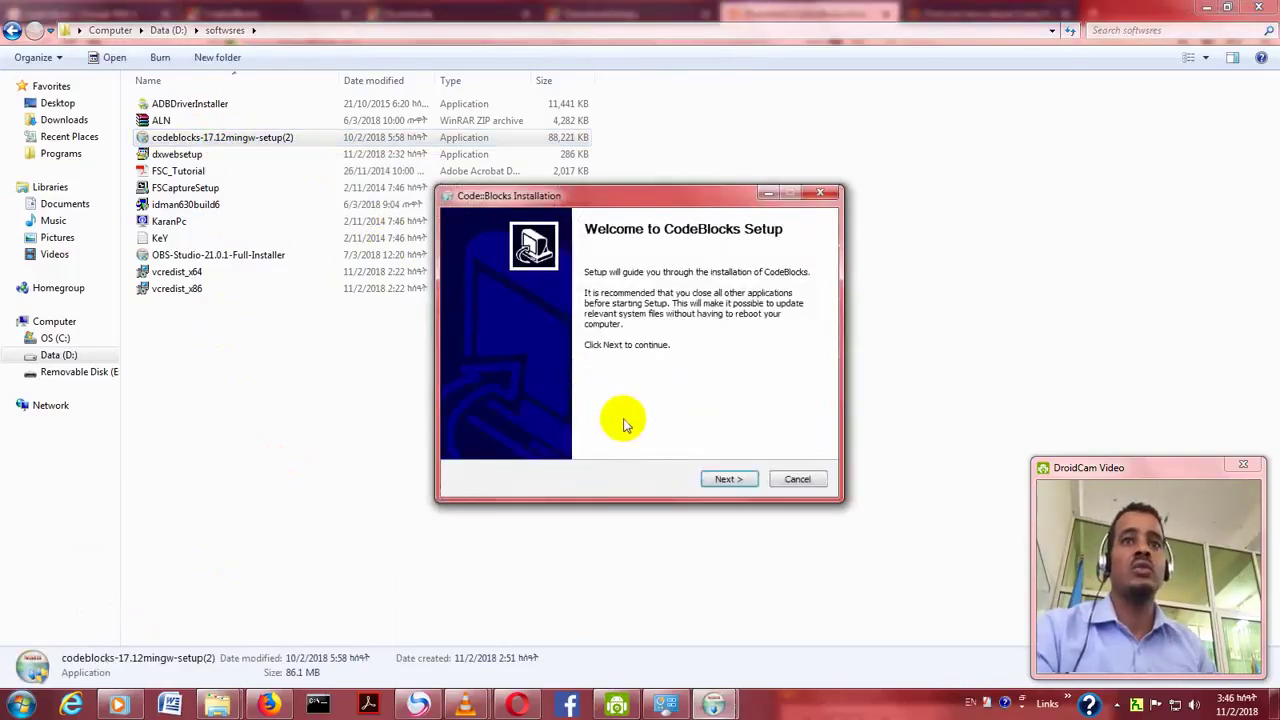
# Install CodeBlocks with the Full install type, choose to run it right away, and finish the setup wizard.
pyautogui.click(728, 480)
pyautogui.click(728, 480)
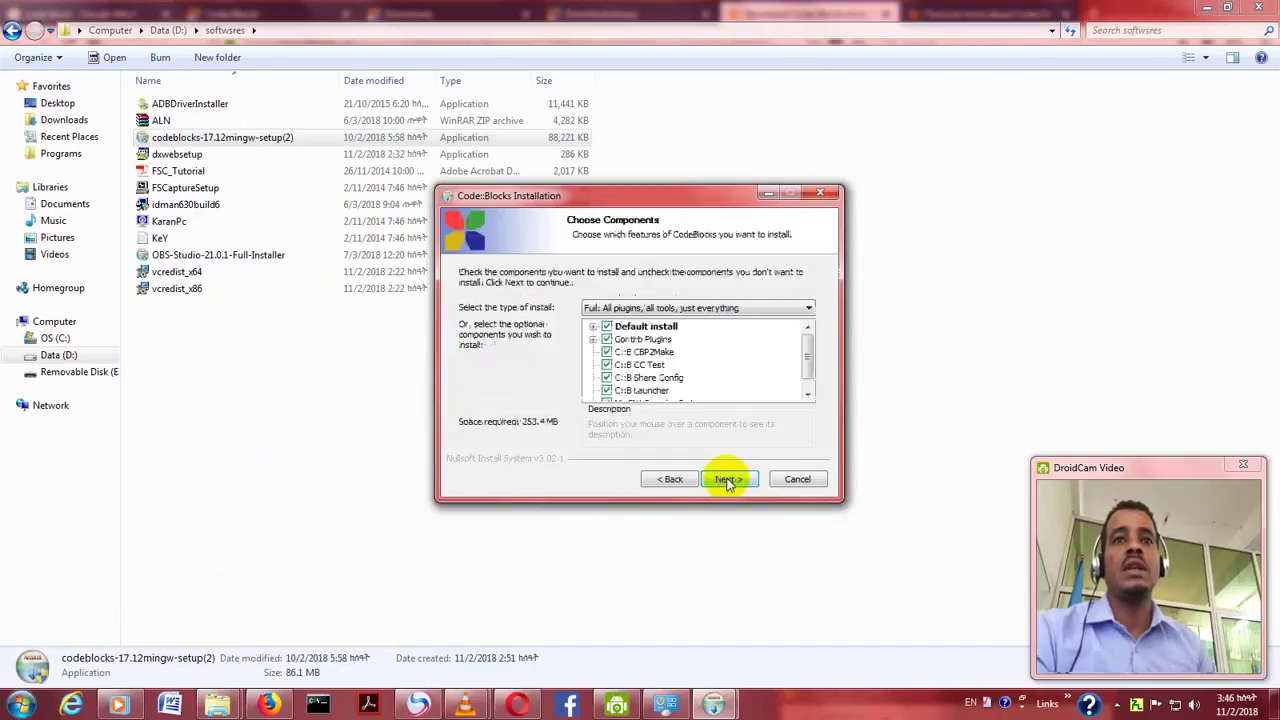
pyautogui.click(728, 480)
pyautogui.click(728, 480)
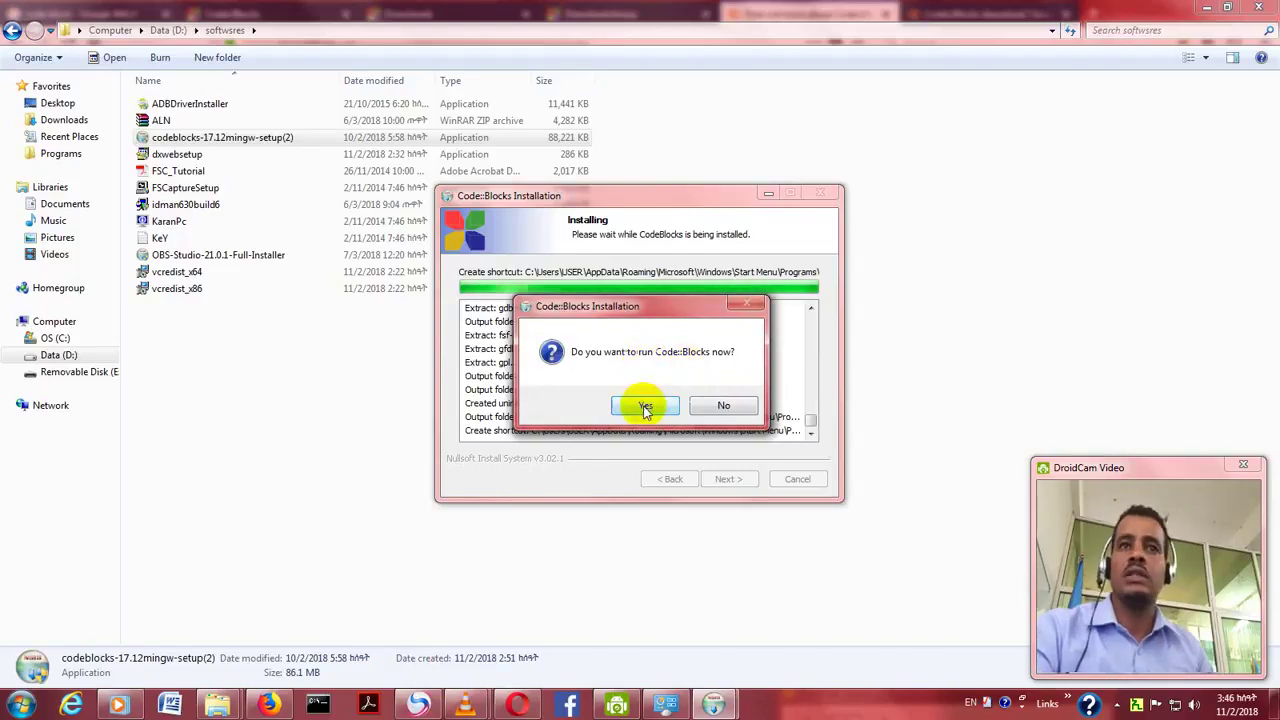
pyautogui.click(645, 407)
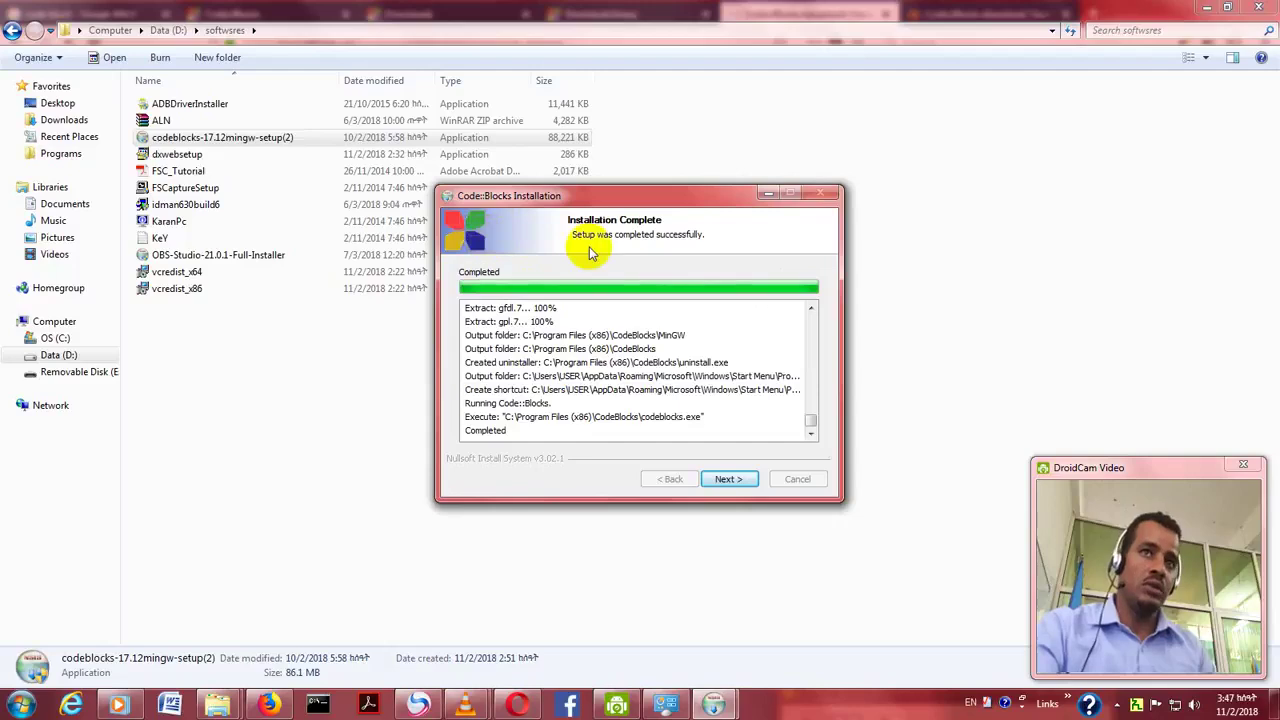
pyautogui.click(725, 482)
pyautogui.click(727, 481)
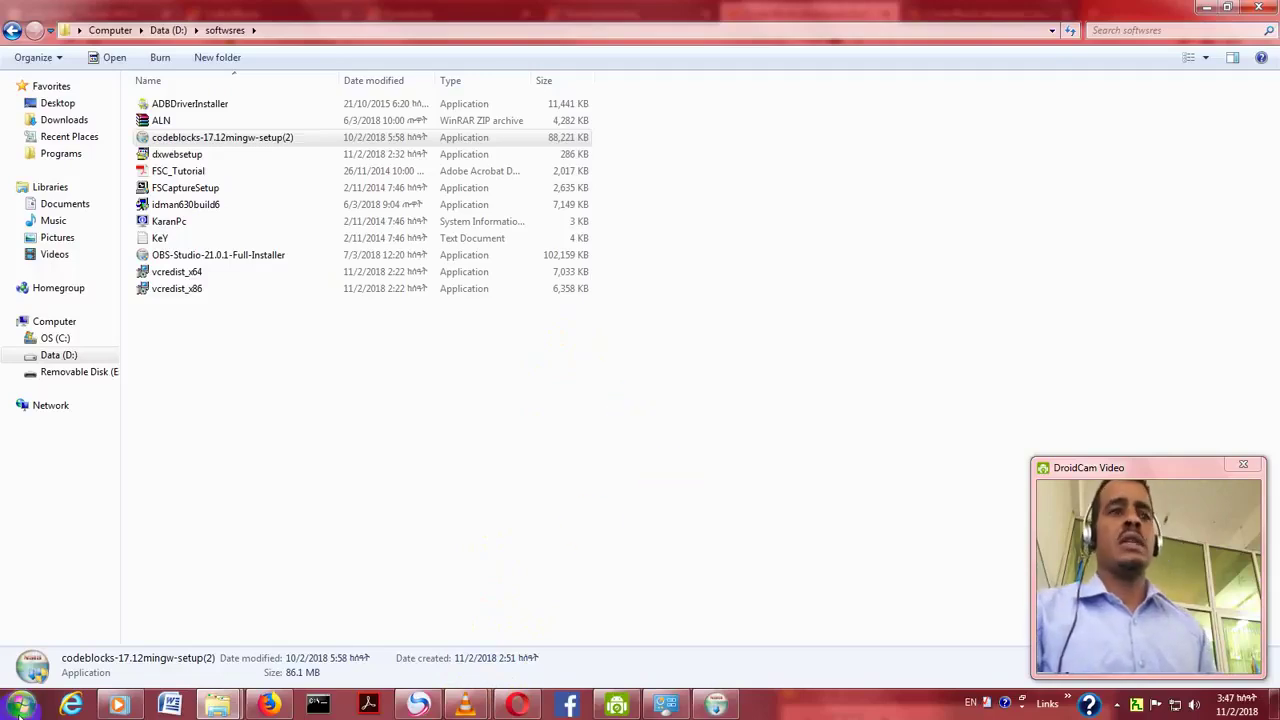
# Try to launch CodeBlocks from the installed programs, and switch to the Code::Blocks window that is already running.
pyautogui.click(20, 704)
pyautogui.click(68, 630)
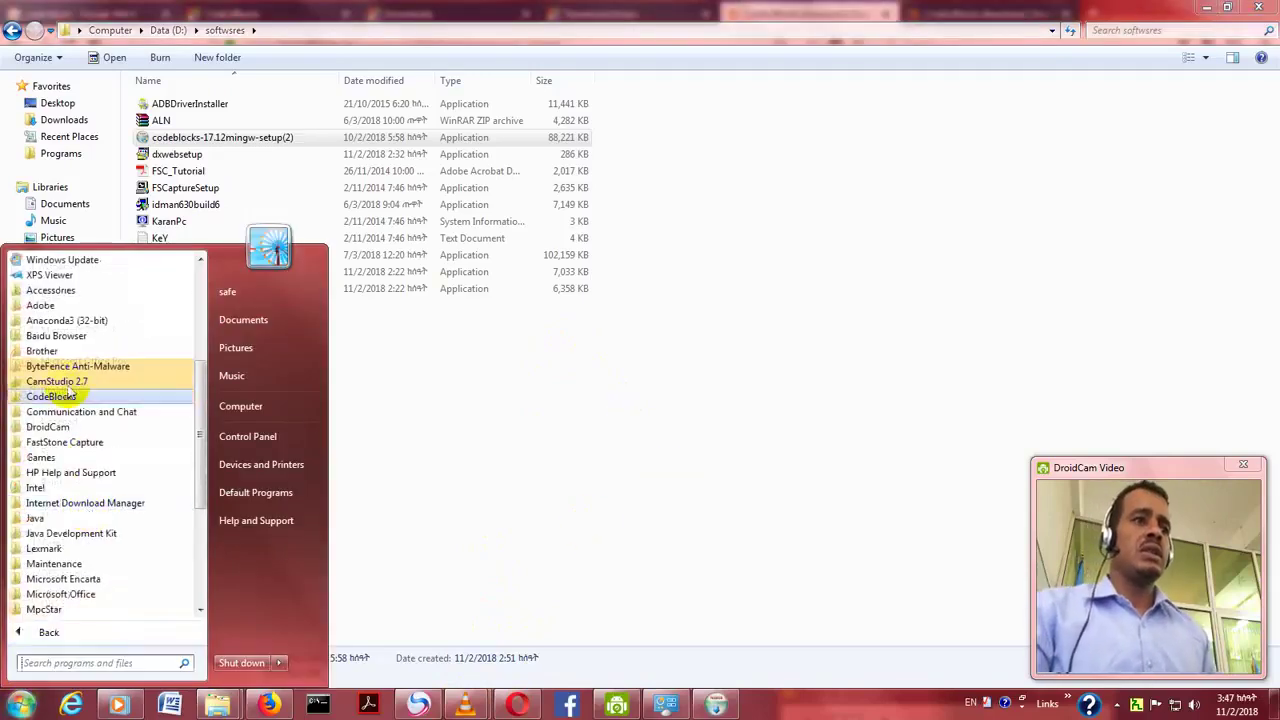
pyautogui.click(55, 397)
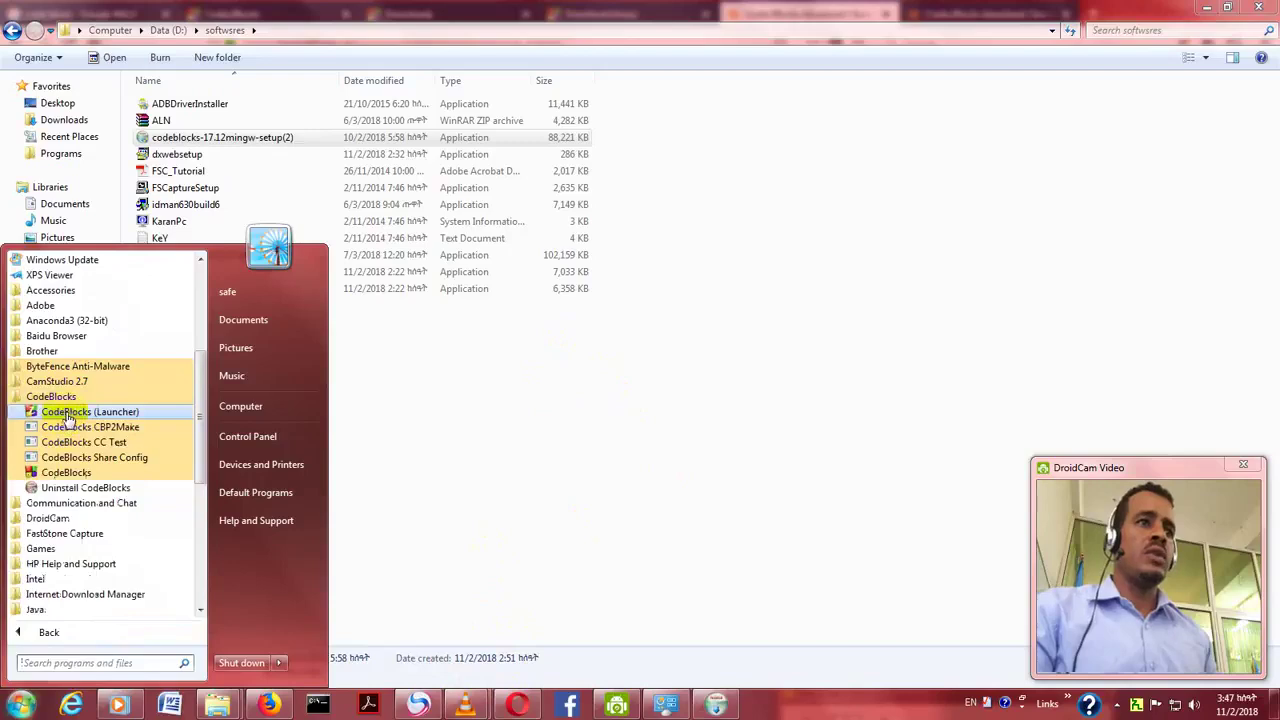
pyautogui.click(65, 472)
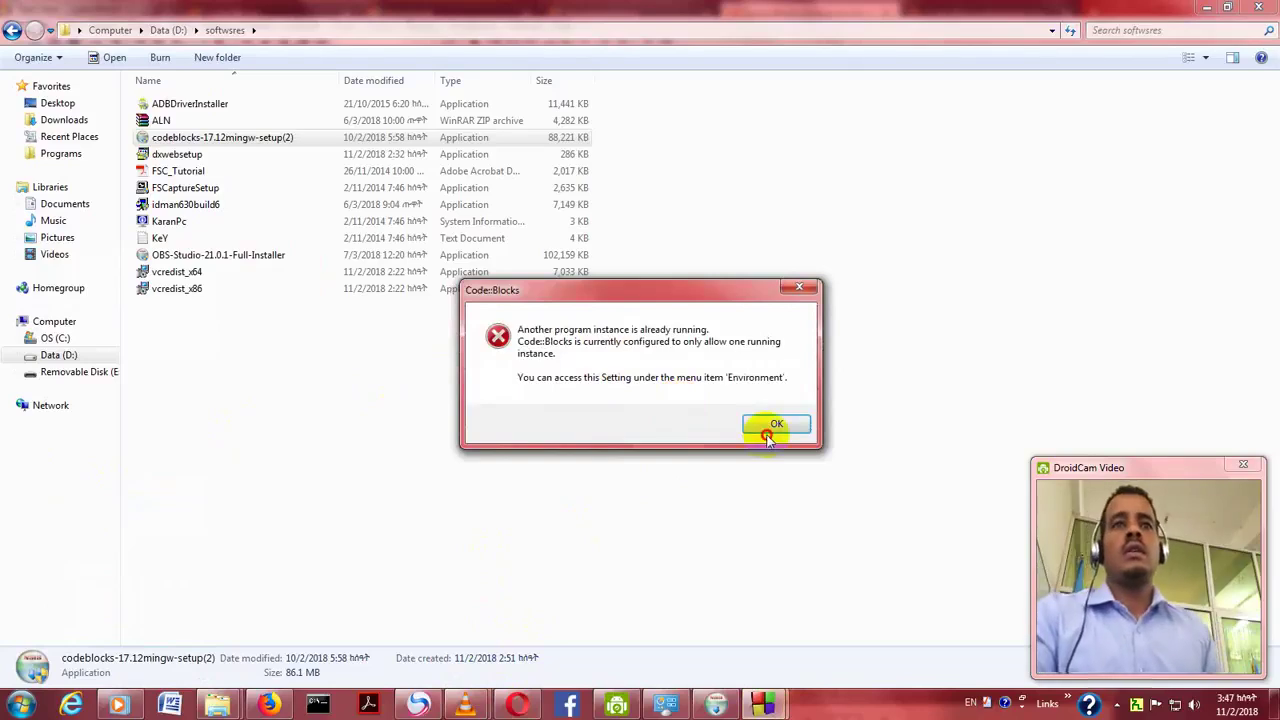
pyautogui.click(772, 430)
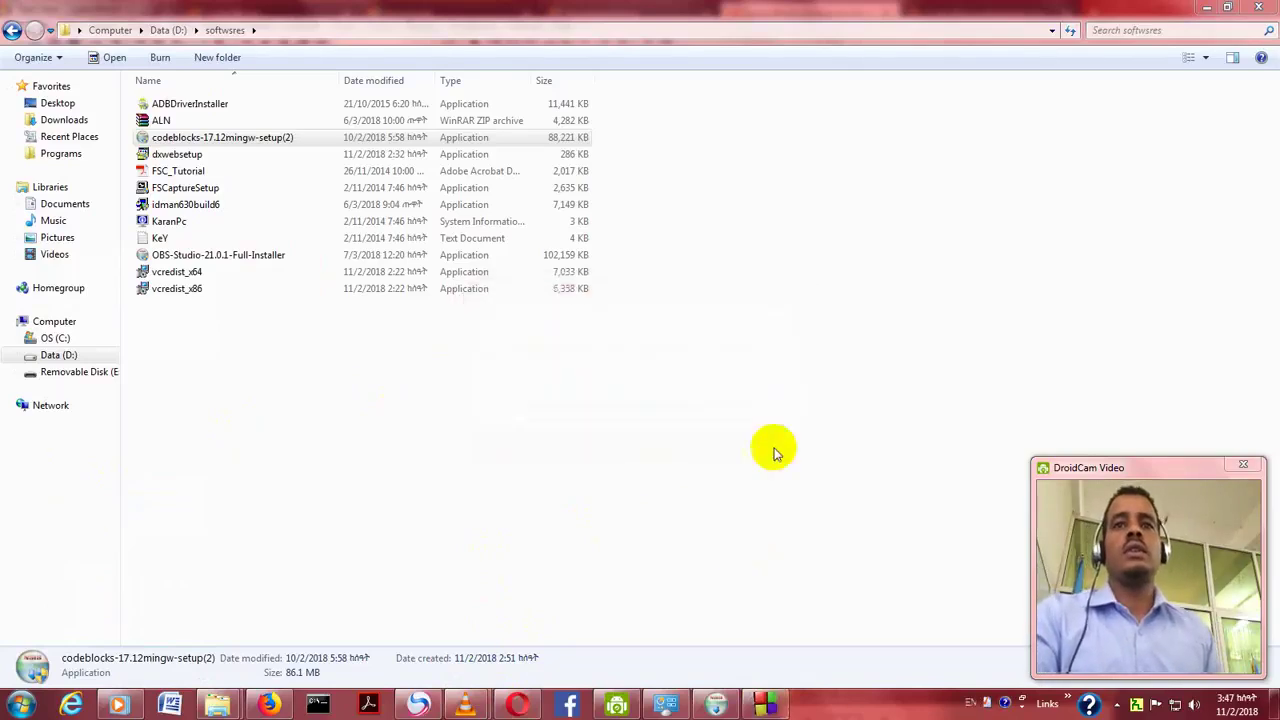
pyautogui.click(766, 703)
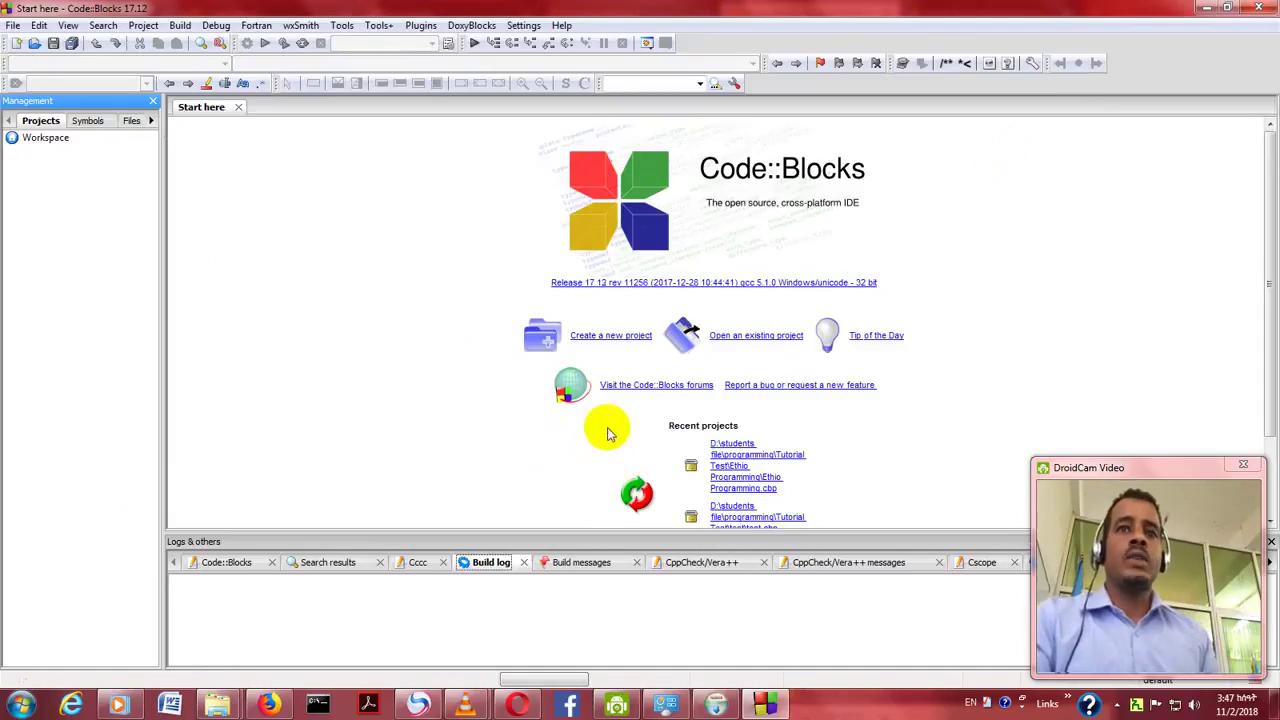
# Start a new project from the Console application template and choose C++ as its language.
pyautogui.click(611, 339)
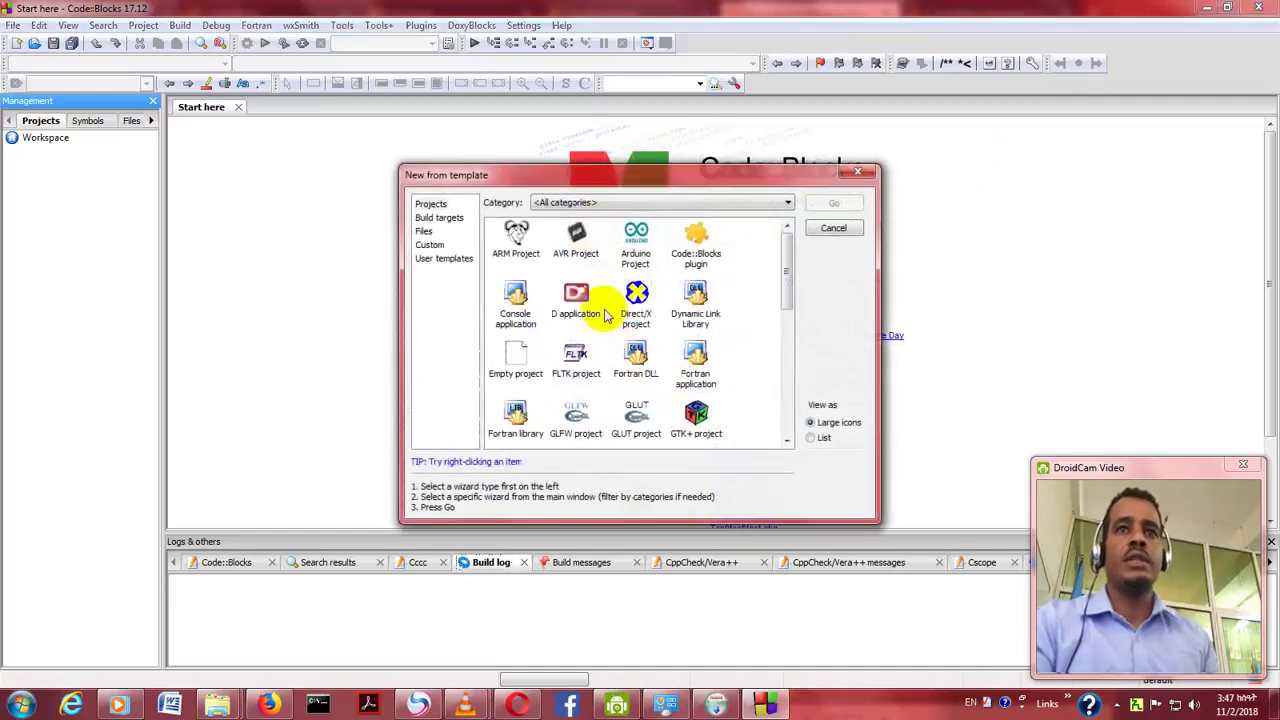
pyautogui.click(515, 305)
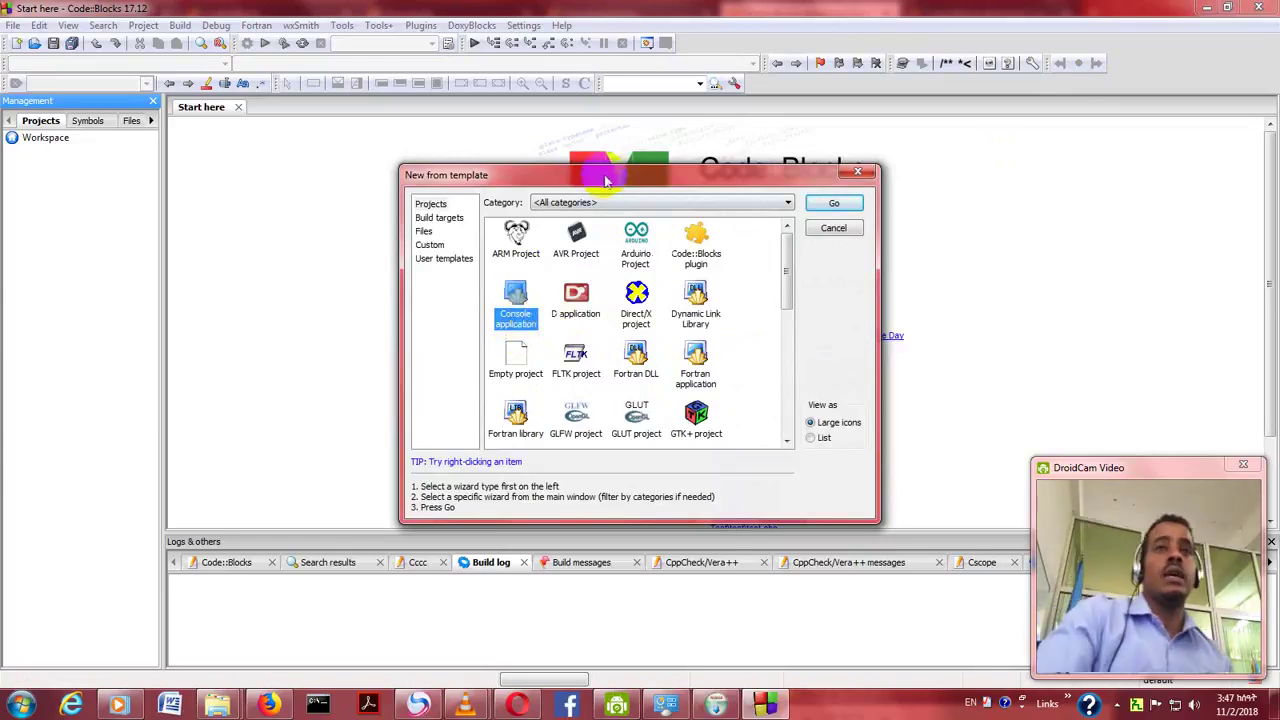
pyautogui.moveTo(608, 187); pyautogui.dragTo(514, 147)
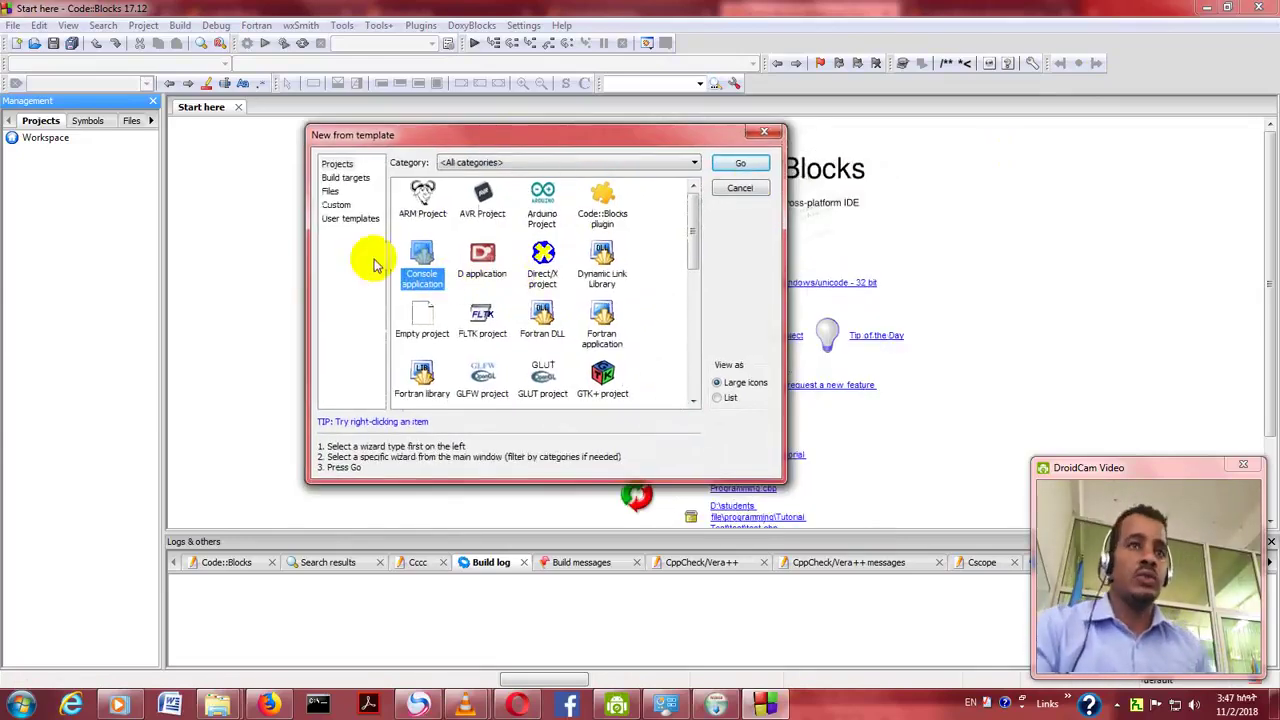
pyautogui.click(740, 166)
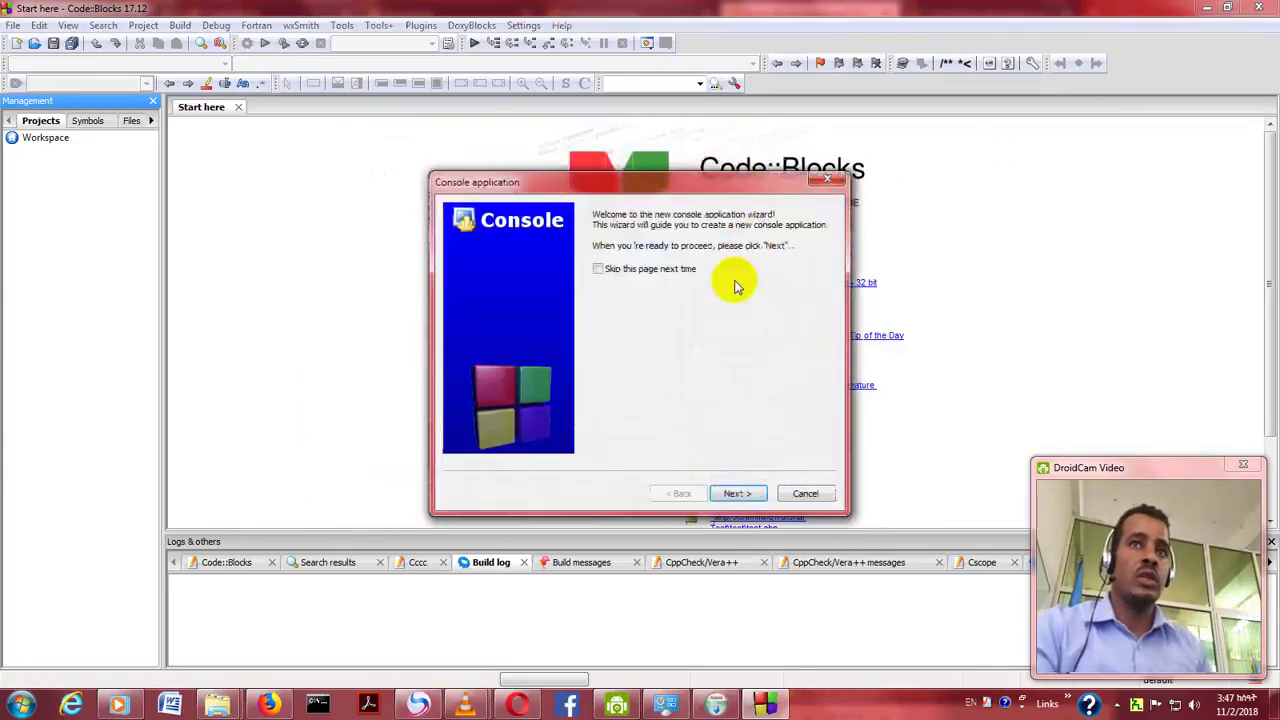
pyautogui.click(737, 494)
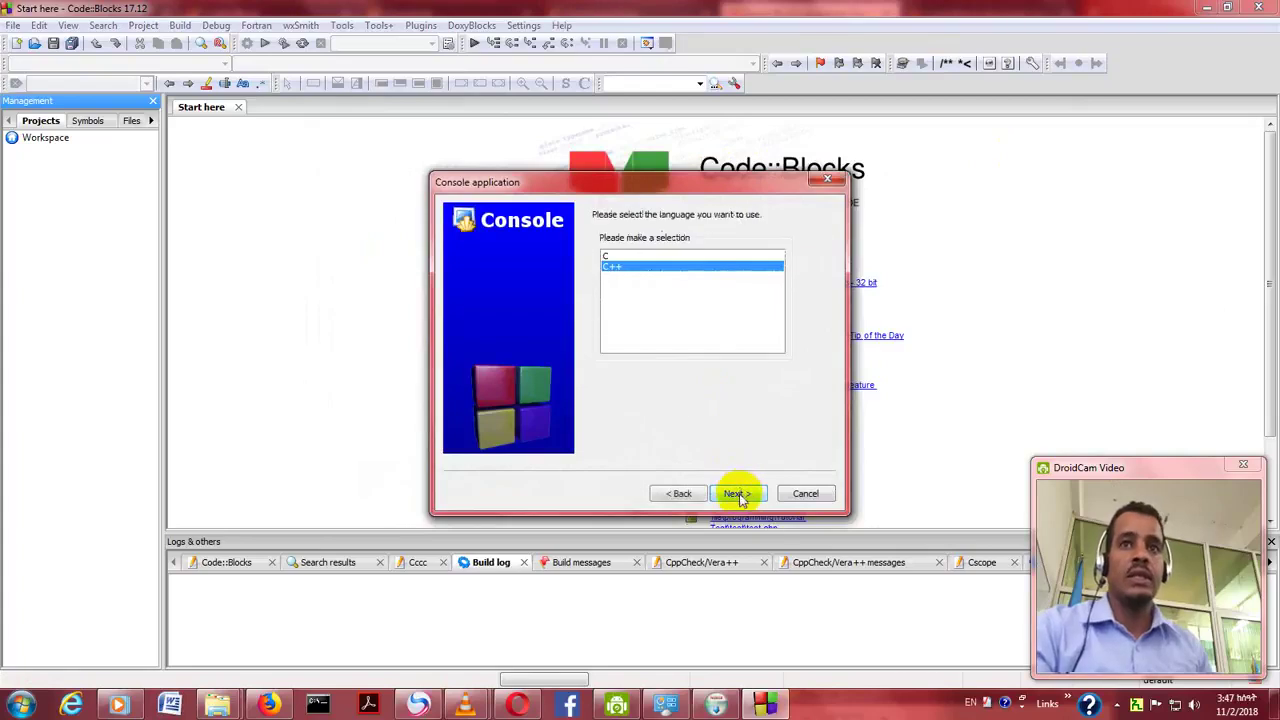
pyautogui.click(737, 494)
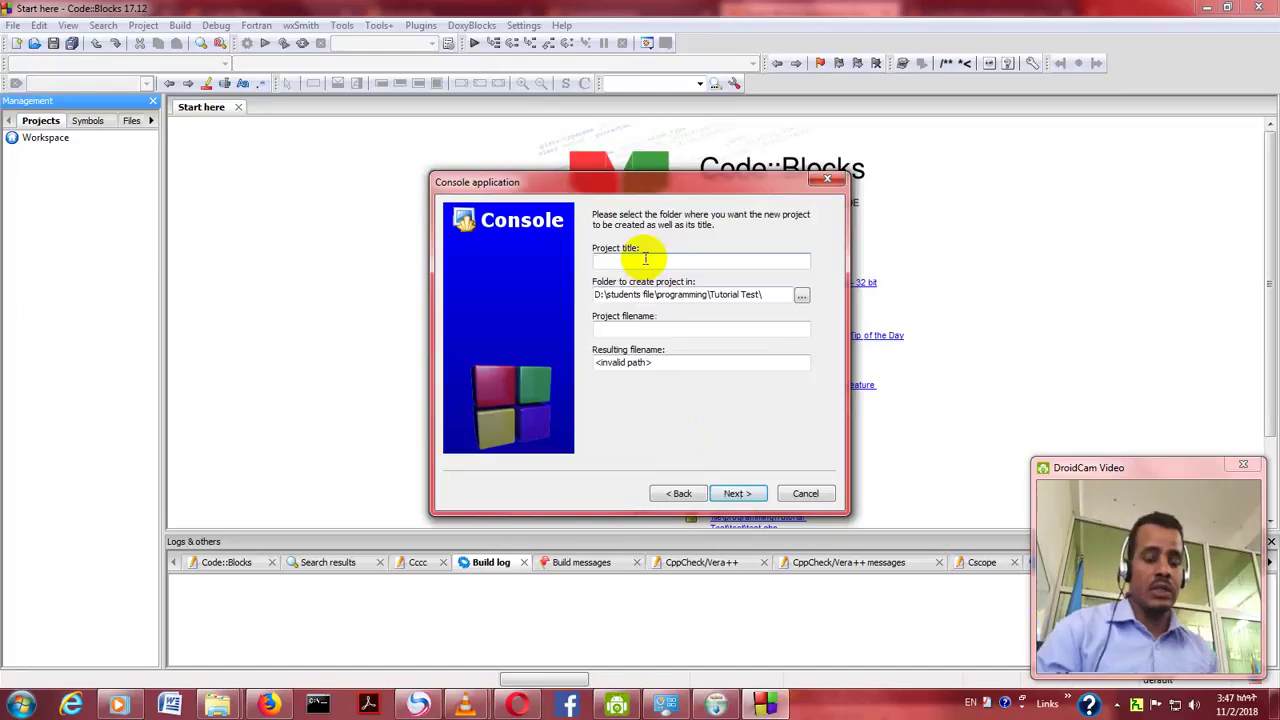
# Title the project Ethio Programming, finish the wizard with the GNU GCC Compiler, and overwrite the existing project files and main.cpp.
pyautogui.write('Ethio Programming')
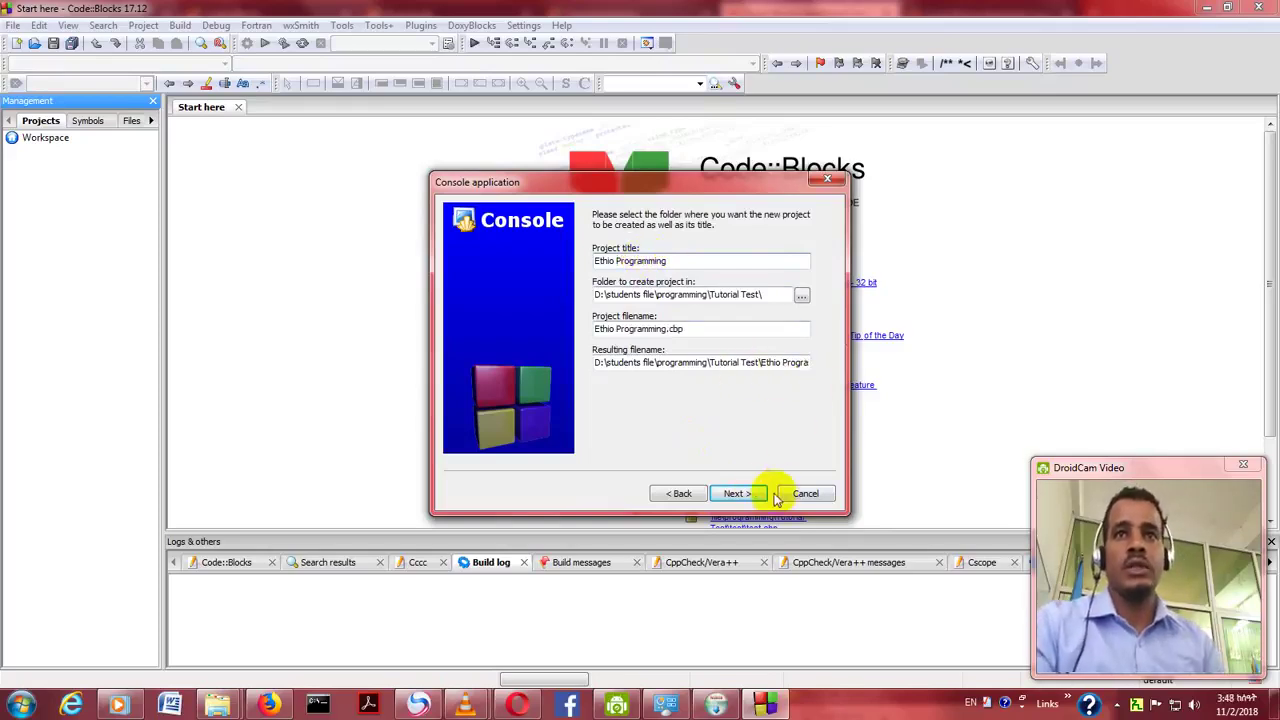
pyautogui.click(742, 494)
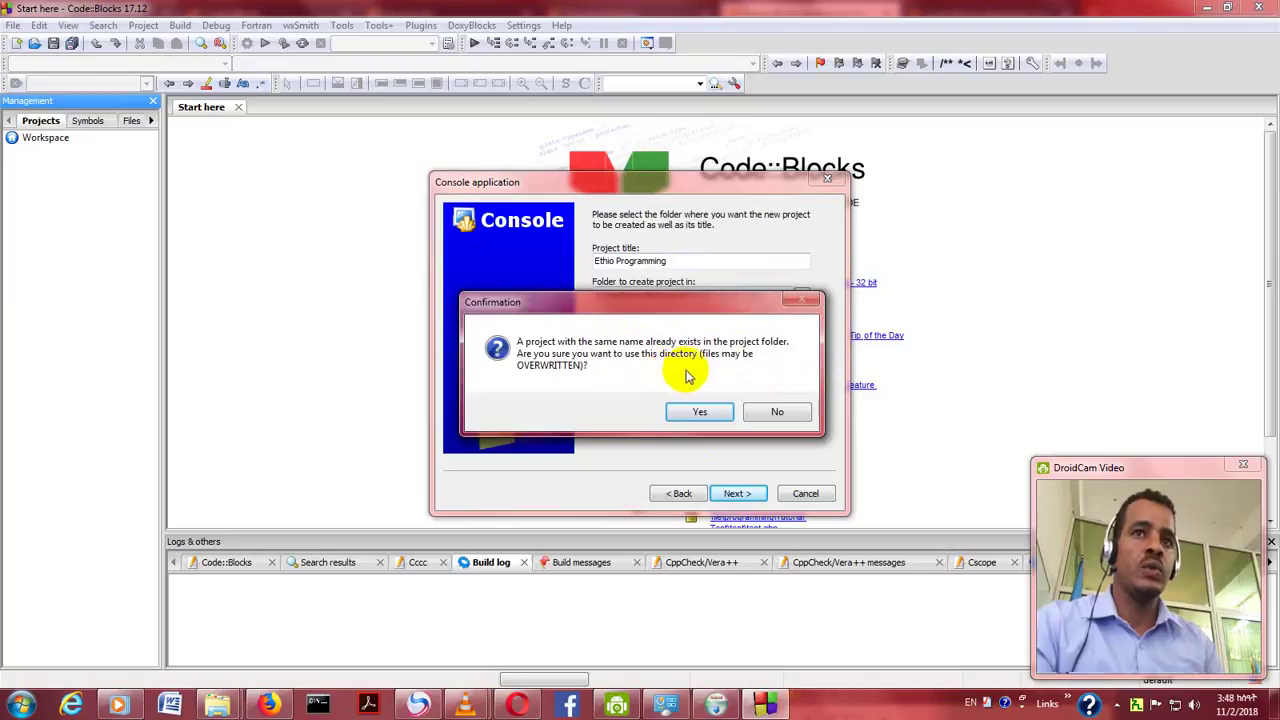
pyautogui.click(706, 412)
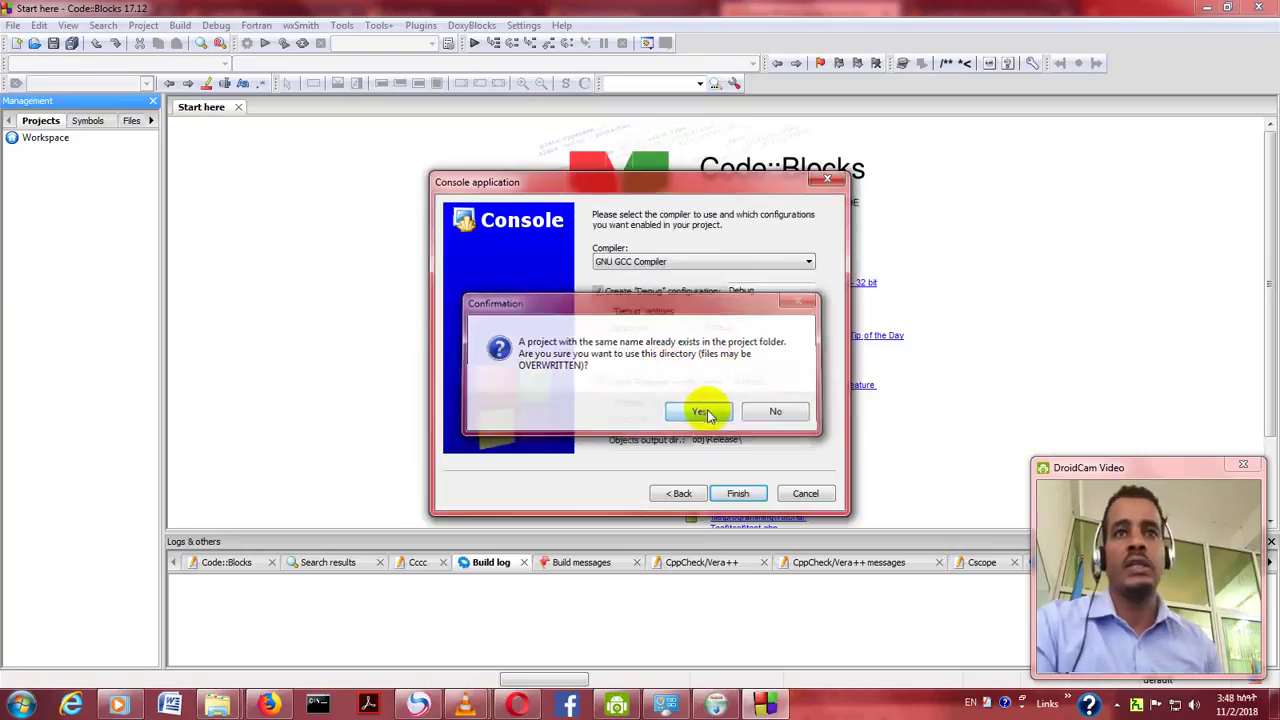
pyautogui.click(738, 494)
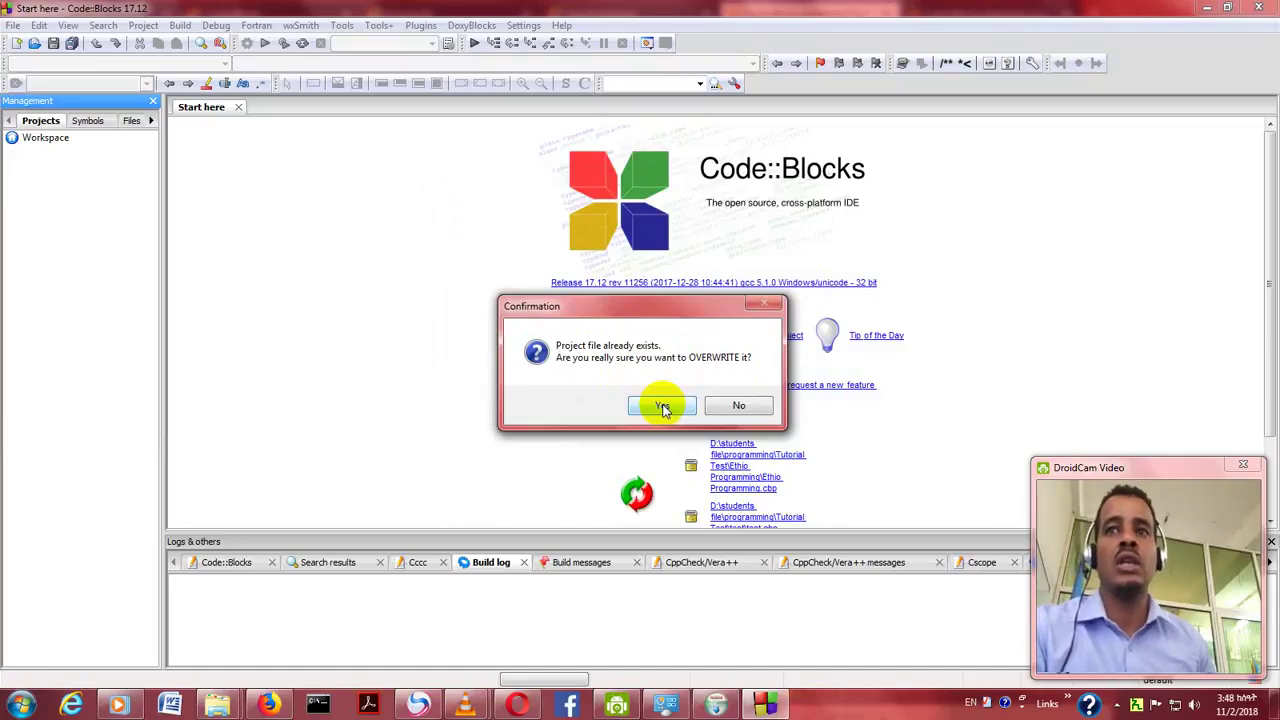
pyautogui.click(662, 408)
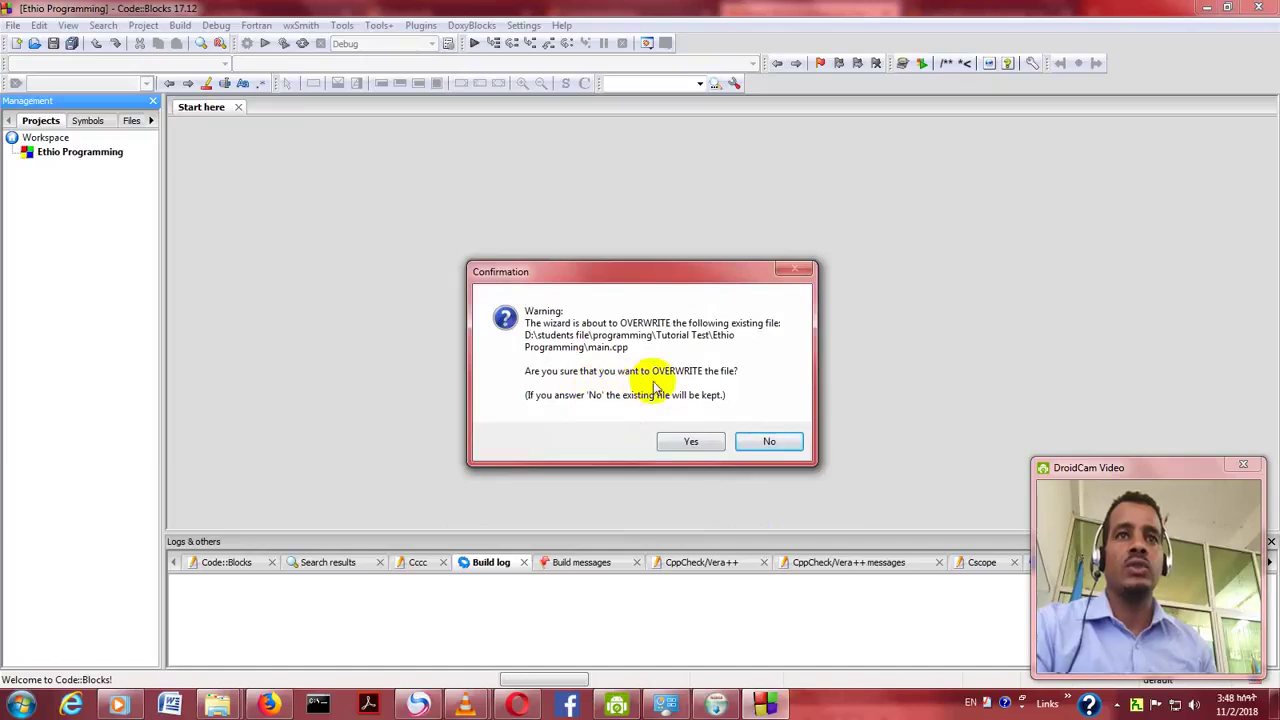
pyautogui.click(692, 441)
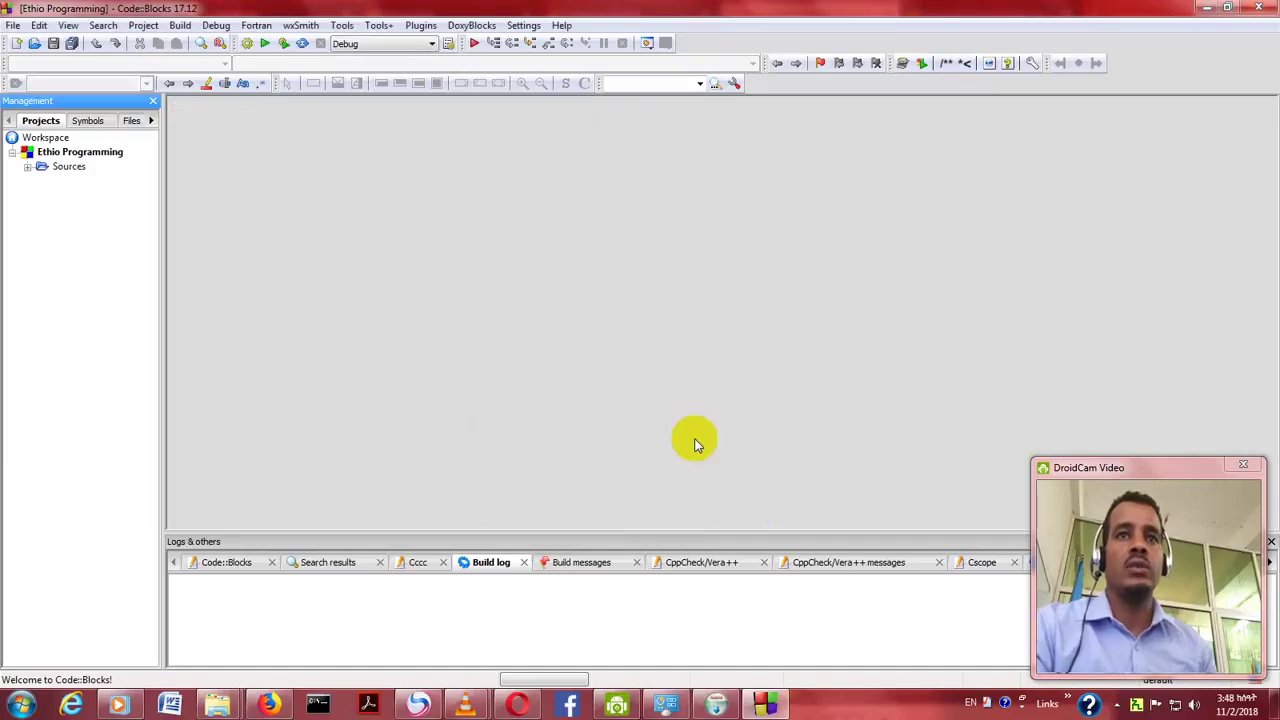
# Open main.cpp from the Sources folder of the Ethio Programming project and place the cursor on its last line.
pyautogui.click(28, 167)
pyautogui.doubleClick(87, 180)
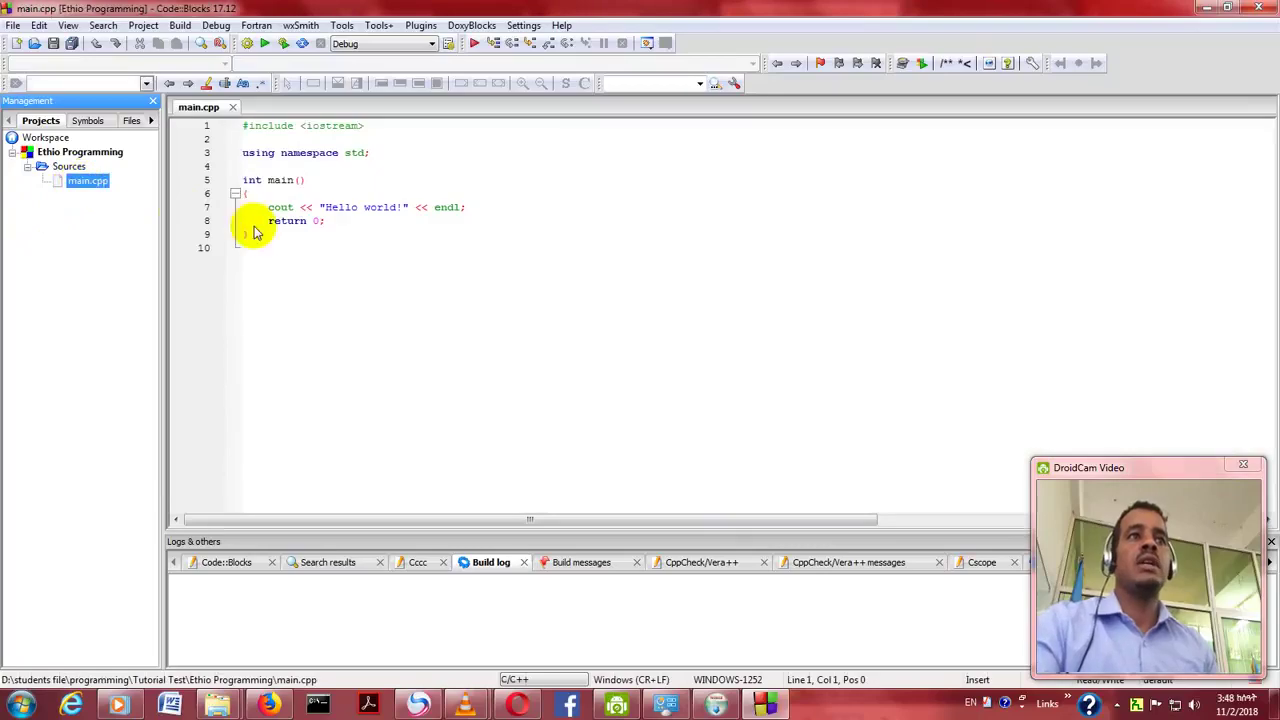
pyautogui.click(67, 154)
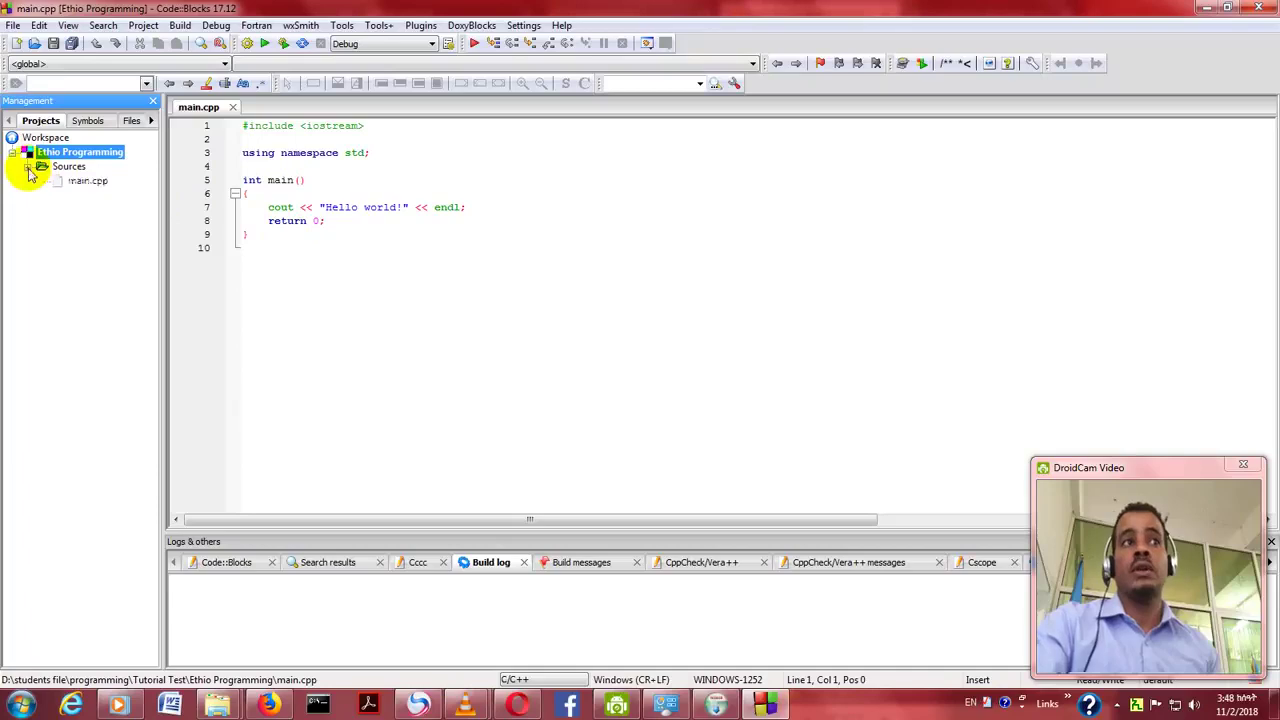
pyautogui.click(85, 184)
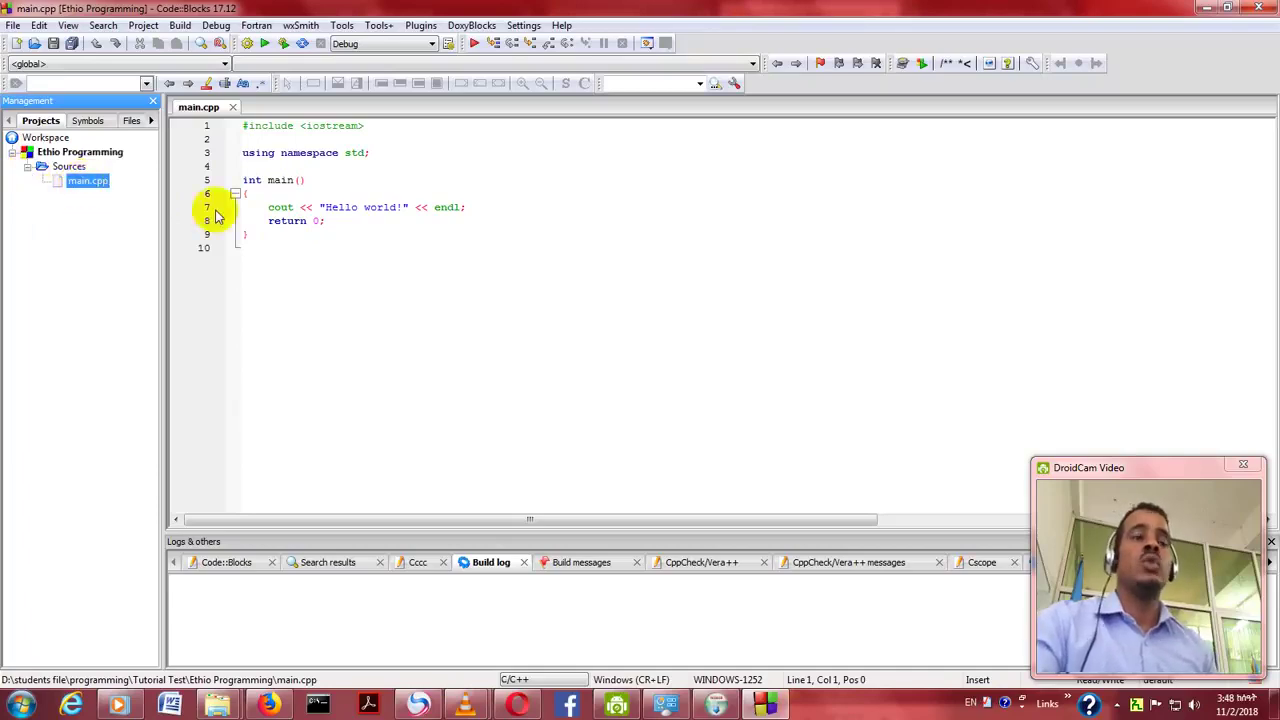
pyautogui.click(430, 245)
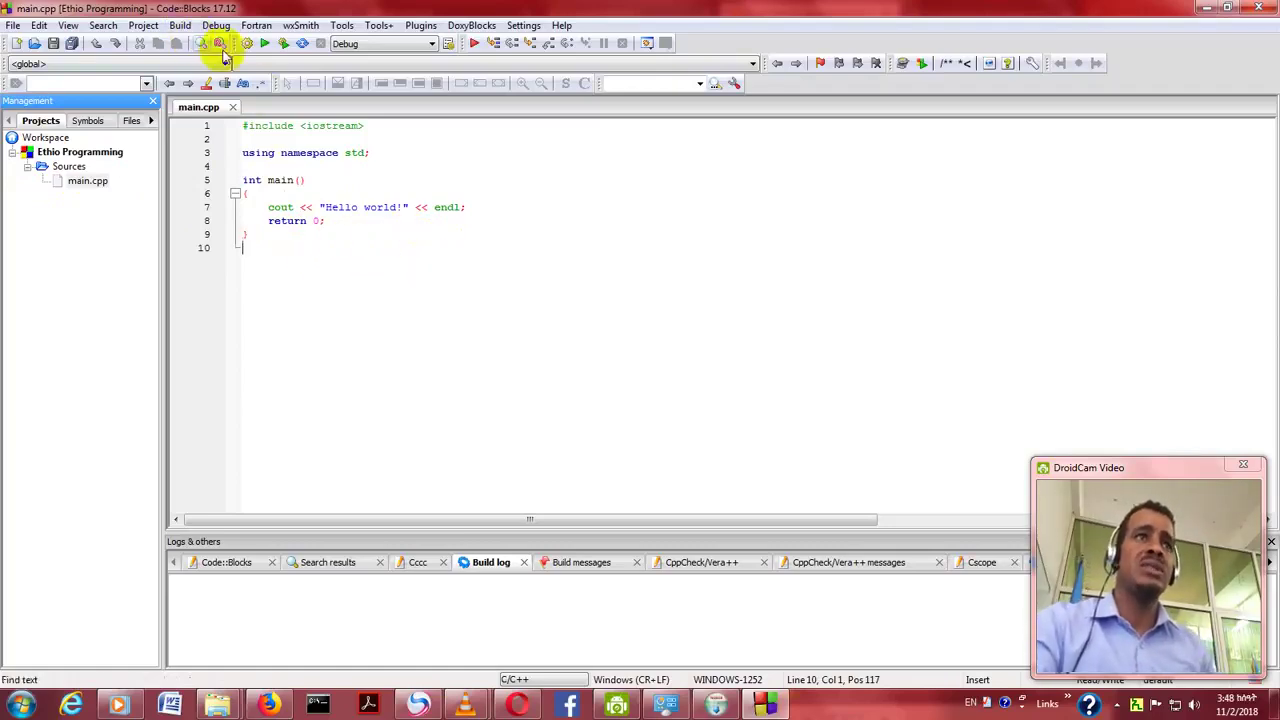
# Build and run the Ethio Programming project, compare the console output with the code, and close the console window.
pyautogui.click(180, 25)
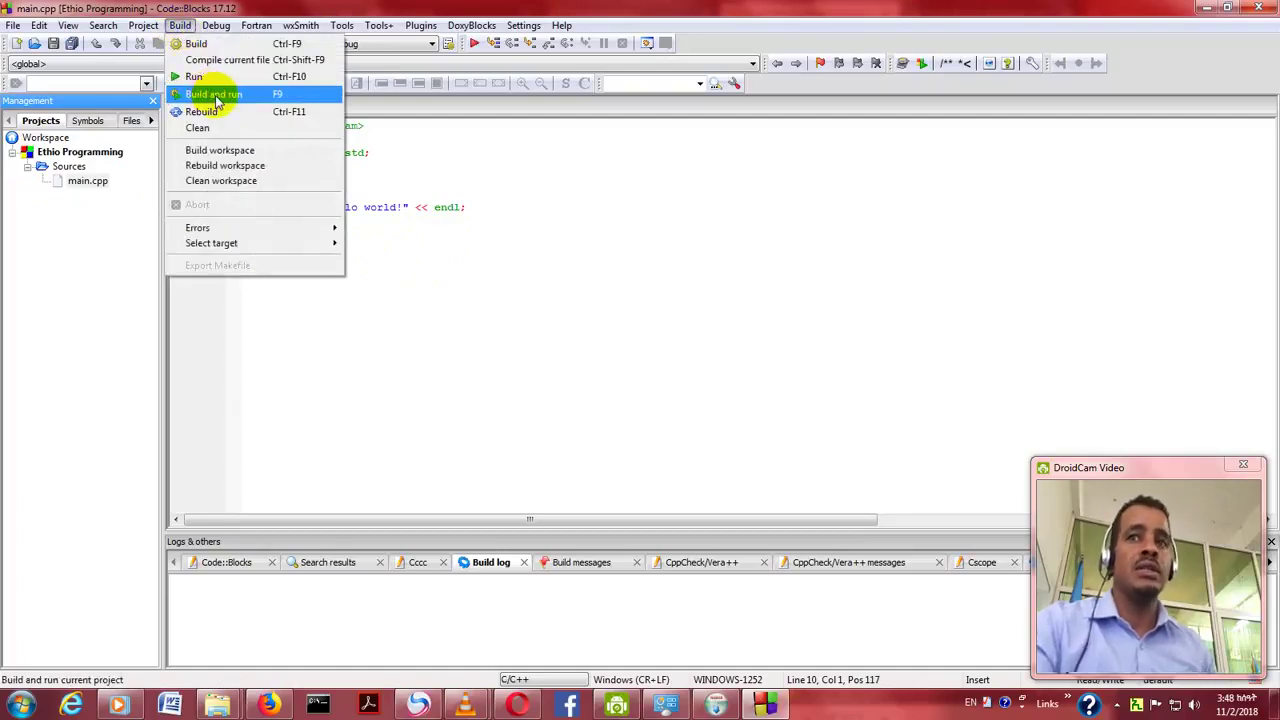
pyautogui.click(215, 95)
pyautogui.moveTo(293, 124); pyautogui.dragTo(825, 175)
pyautogui.click(410, 269)
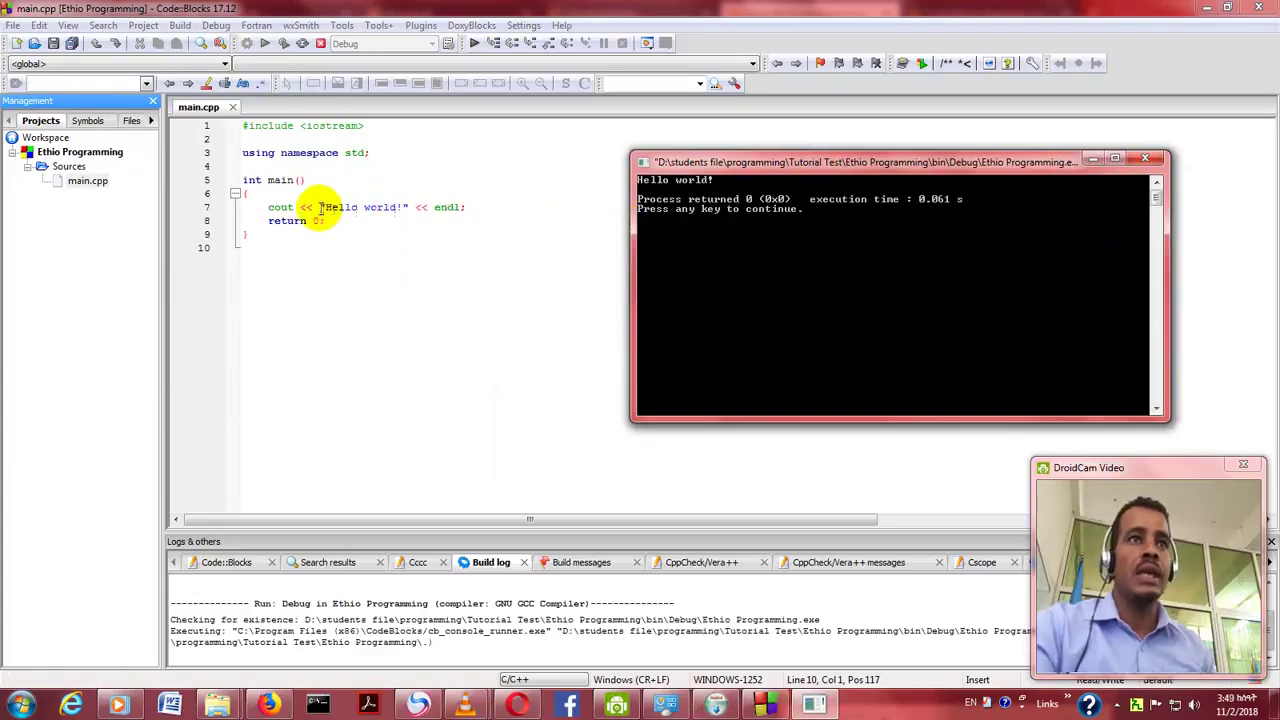
pyautogui.moveTo(762, 164); pyautogui.dragTo(642, 143)
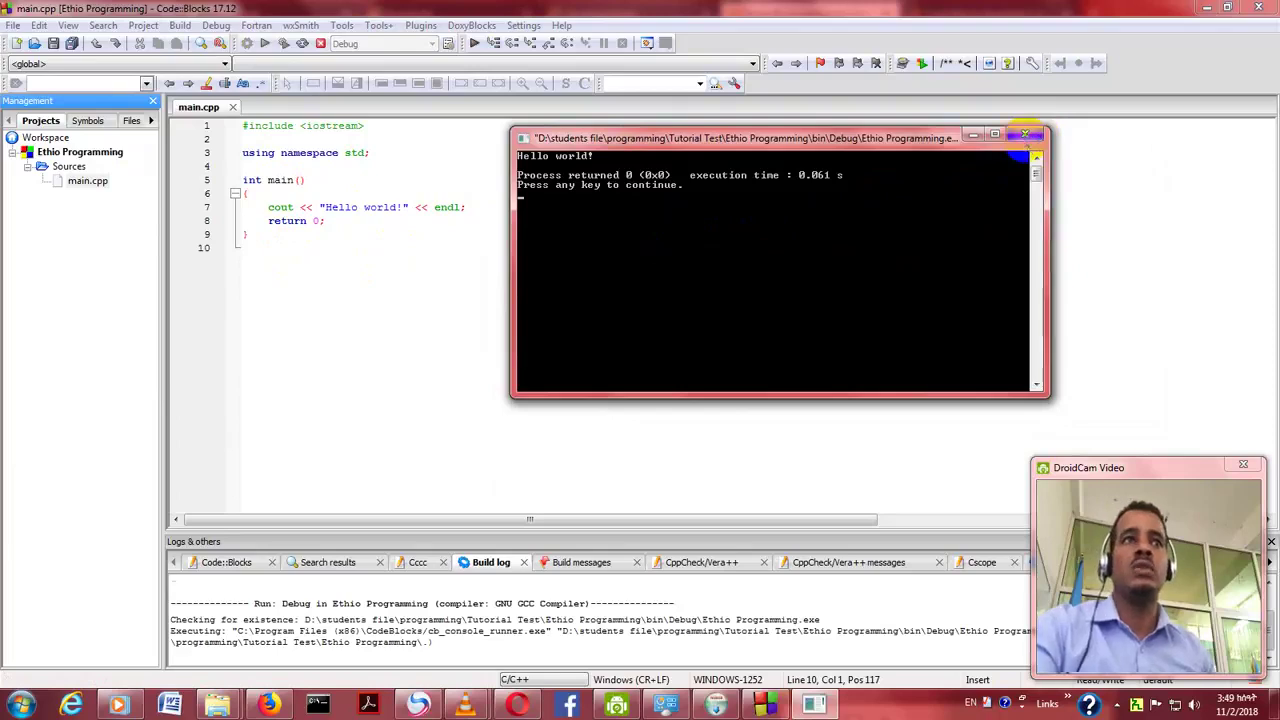
pyautogui.click(1025, 135)
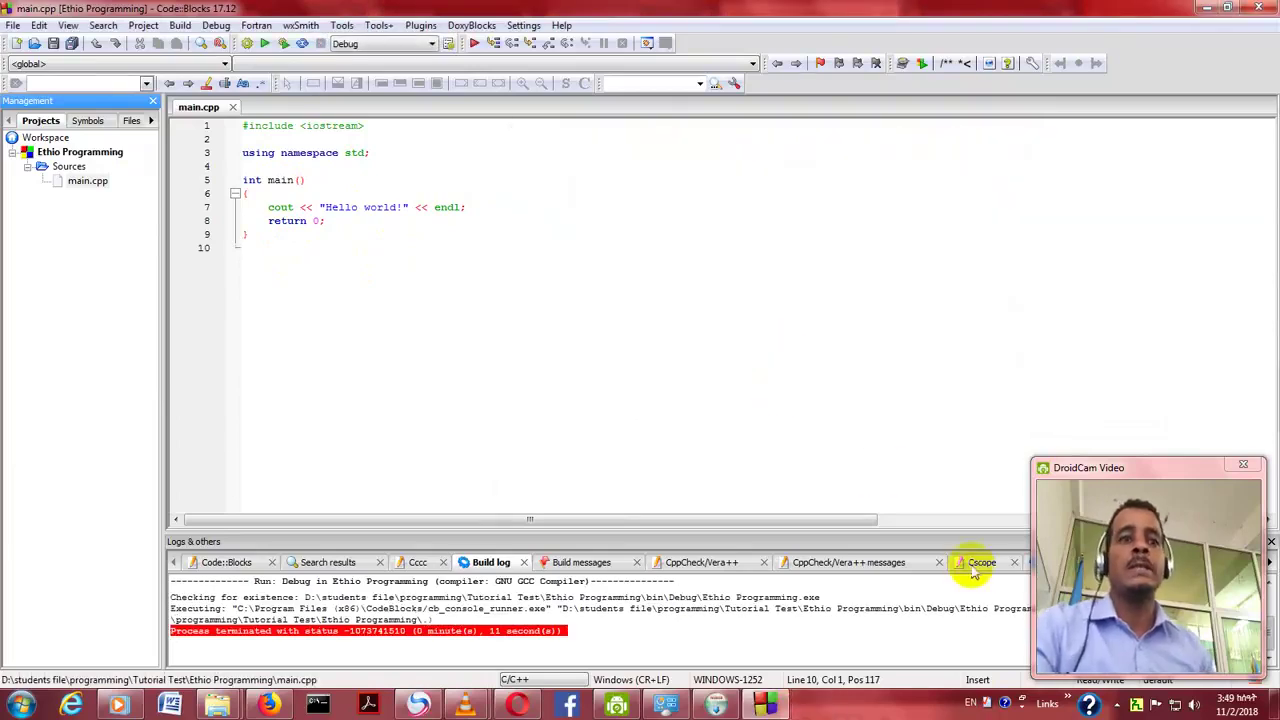